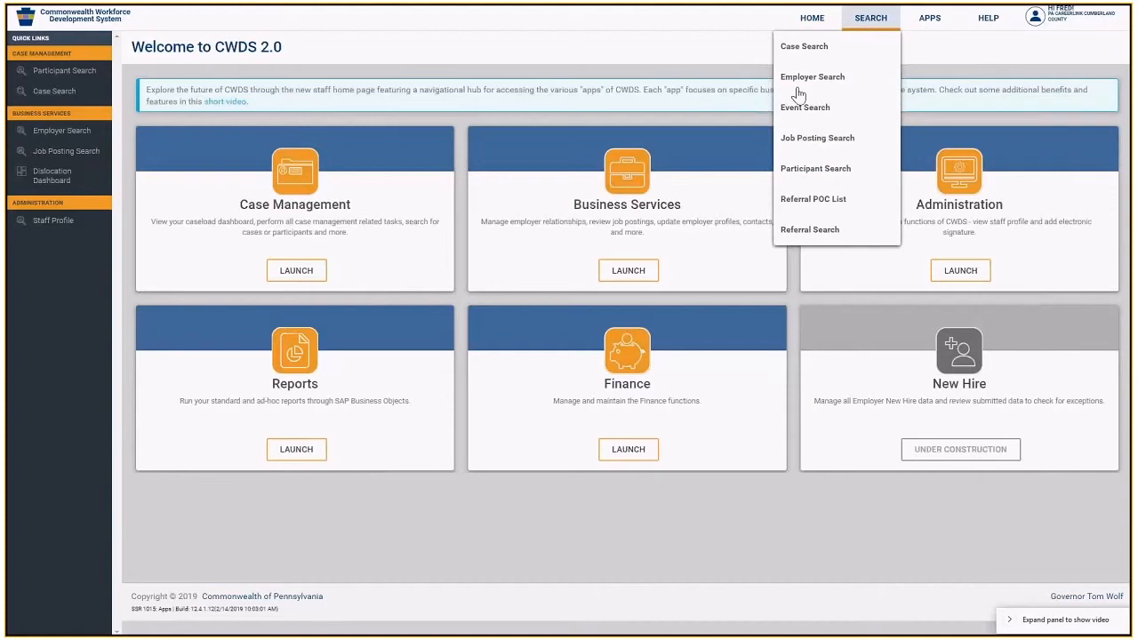
- From the Referral POC List, start a new external referral point of contact
click(811, 200)
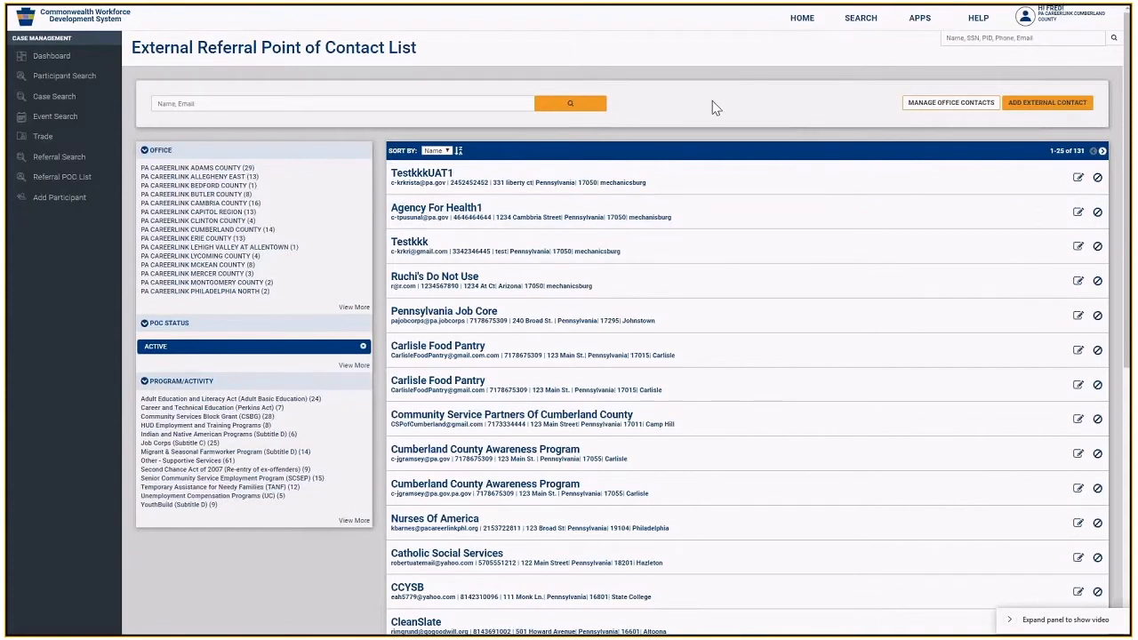
click(1029, 110)
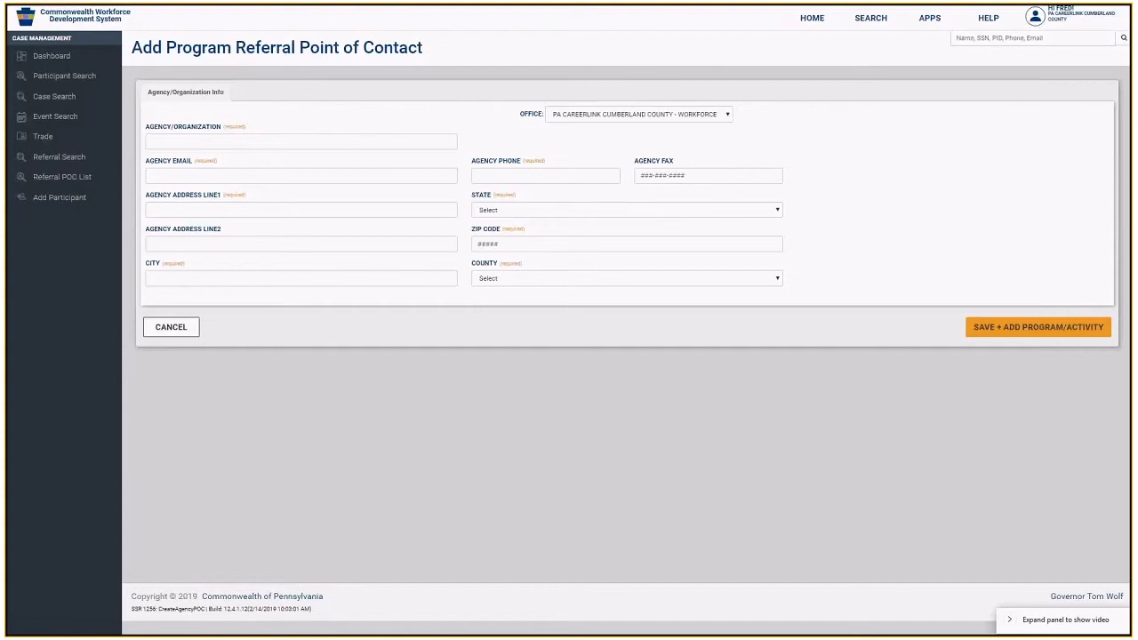
- Paste agency name Community Service Partners of Cumberland County and the agency e-mail, trimming its trailing space
right_click(168, 142)
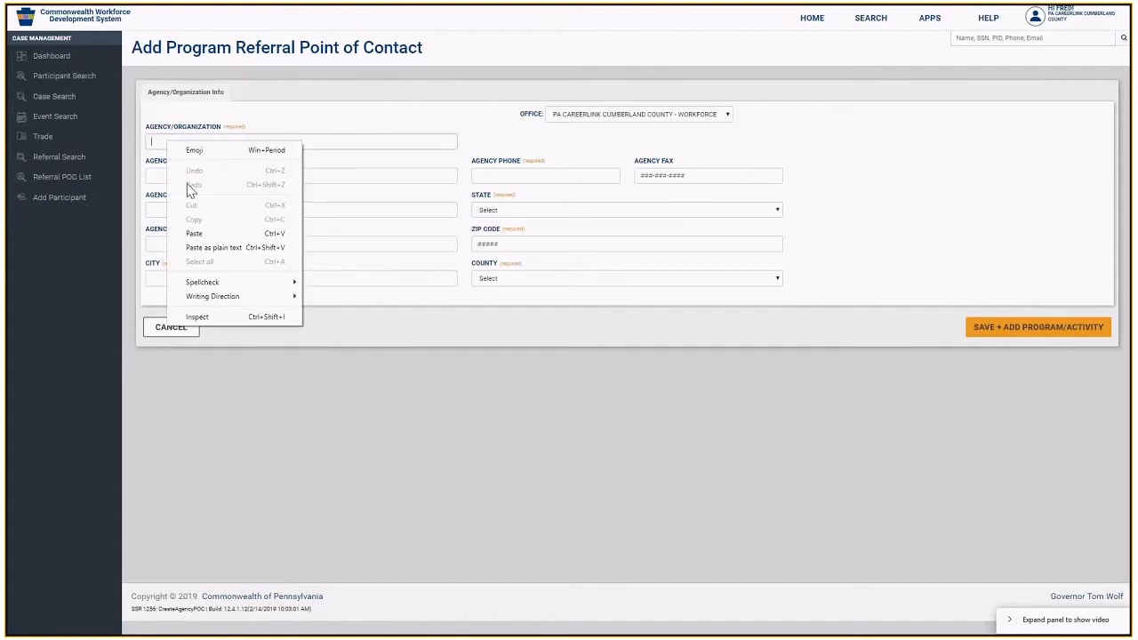
click(194, 233)
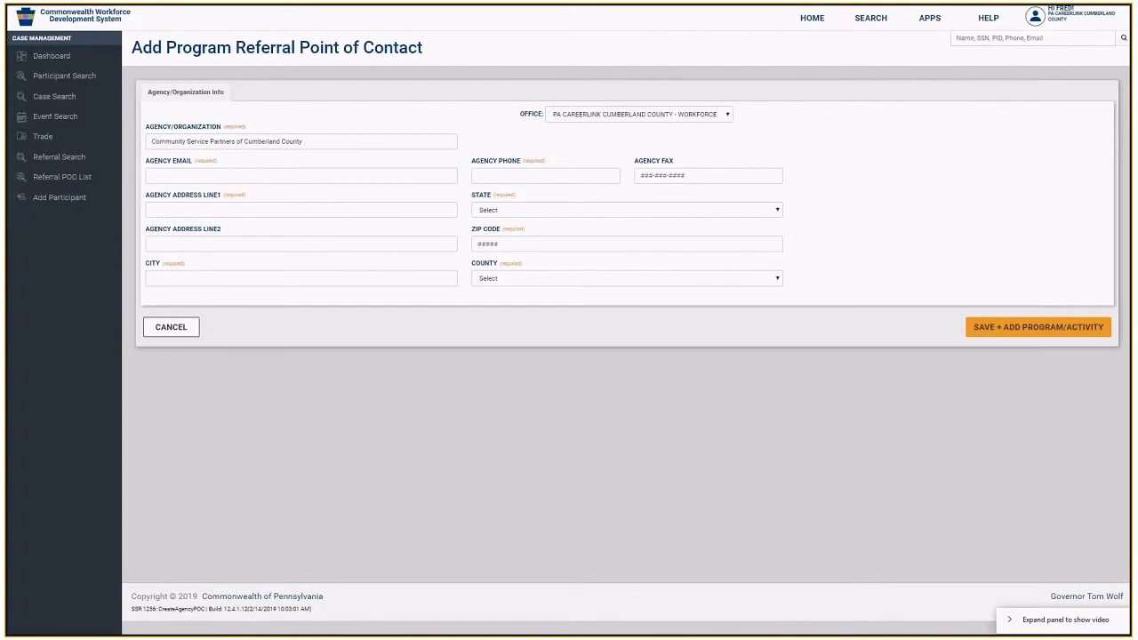
click(256, 175)
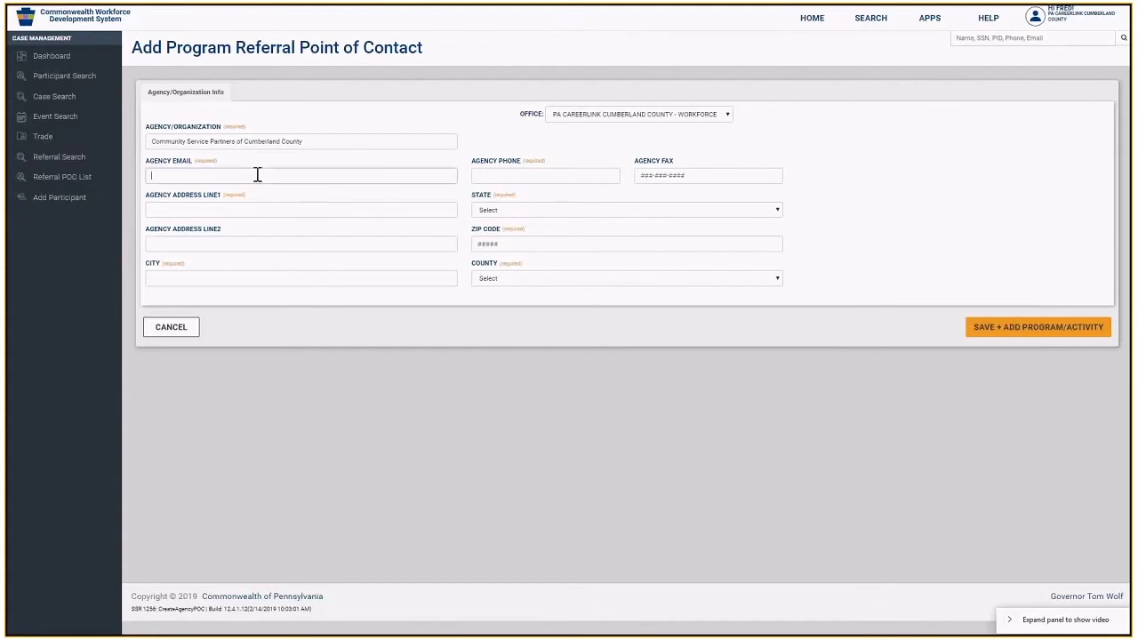
key(ctrl+v)
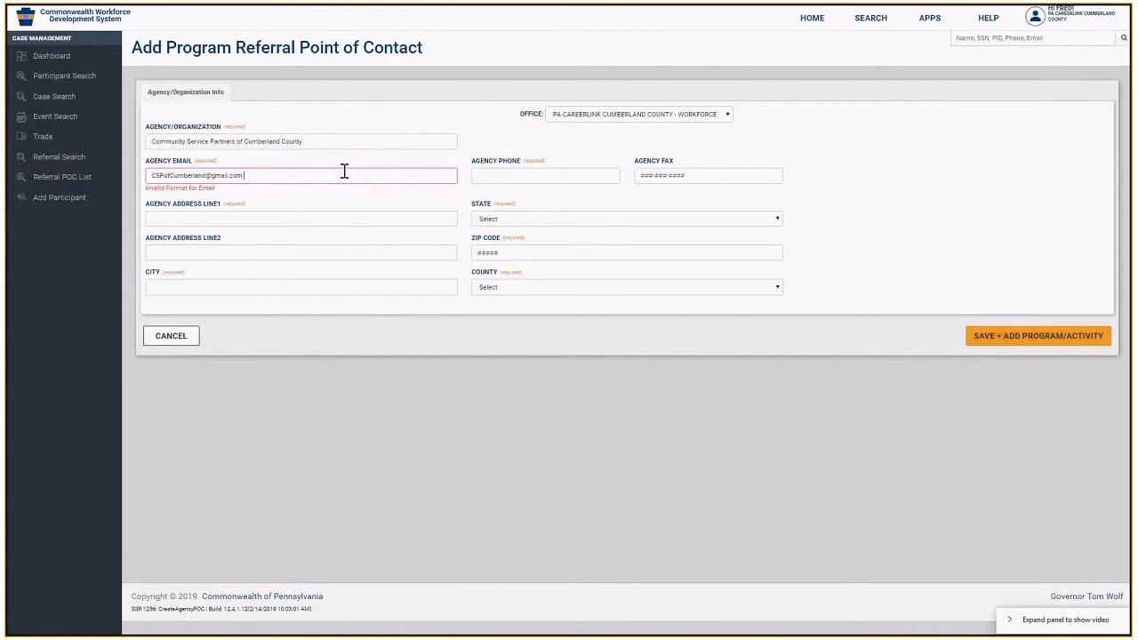
key(BackSpace)
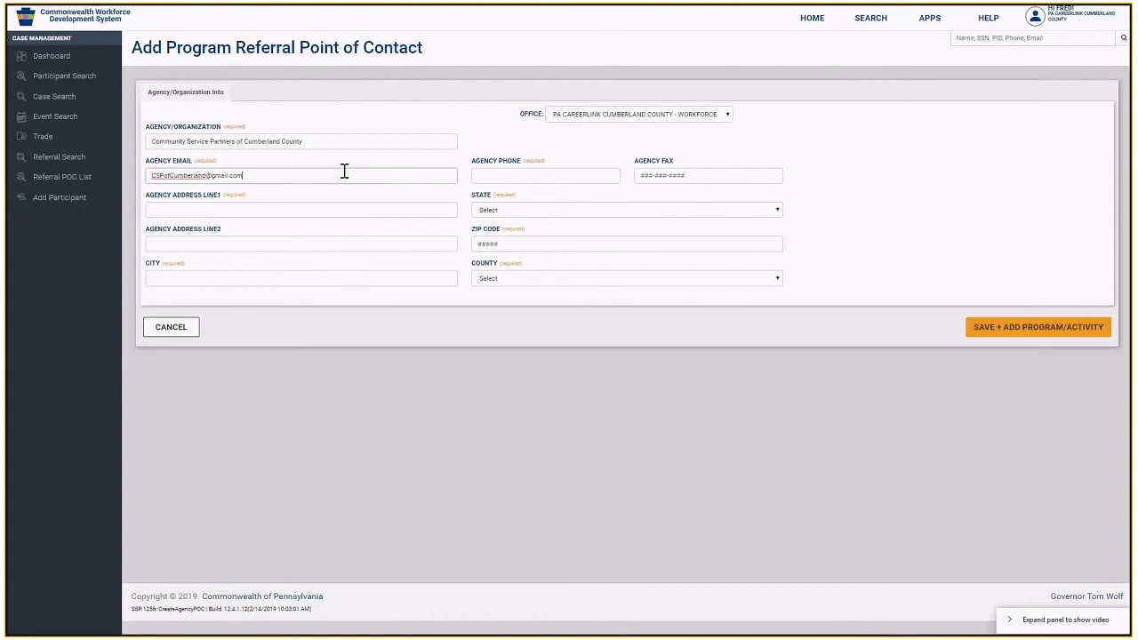
key(Tab)
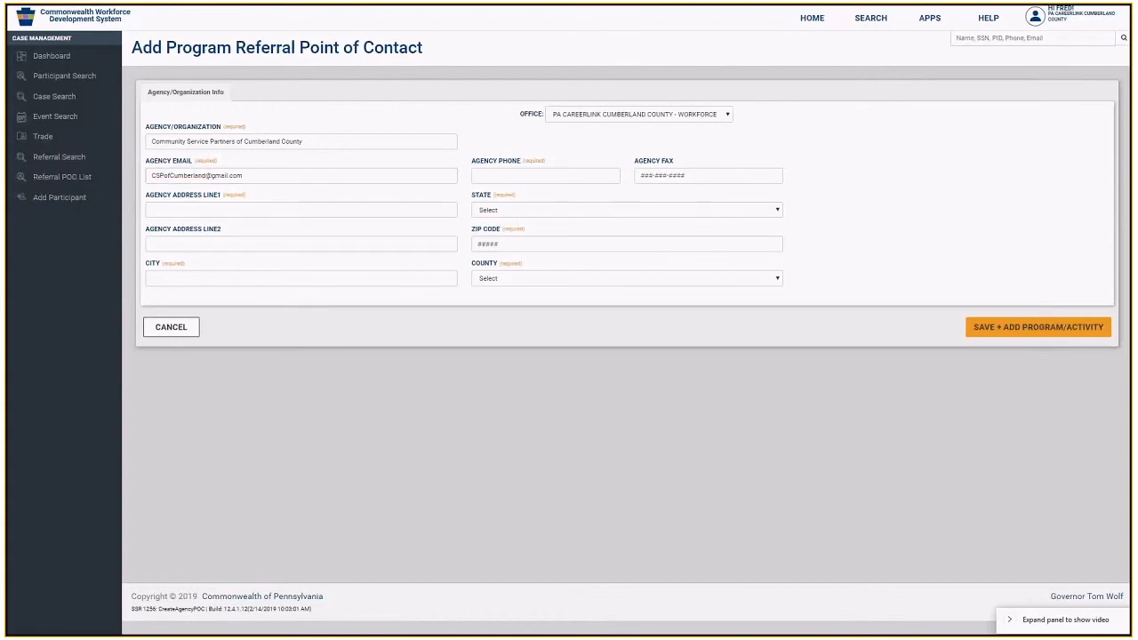
- Enter the agency phone number, the street address line and city Camp Hill
click(577, 177)
text(717333444)
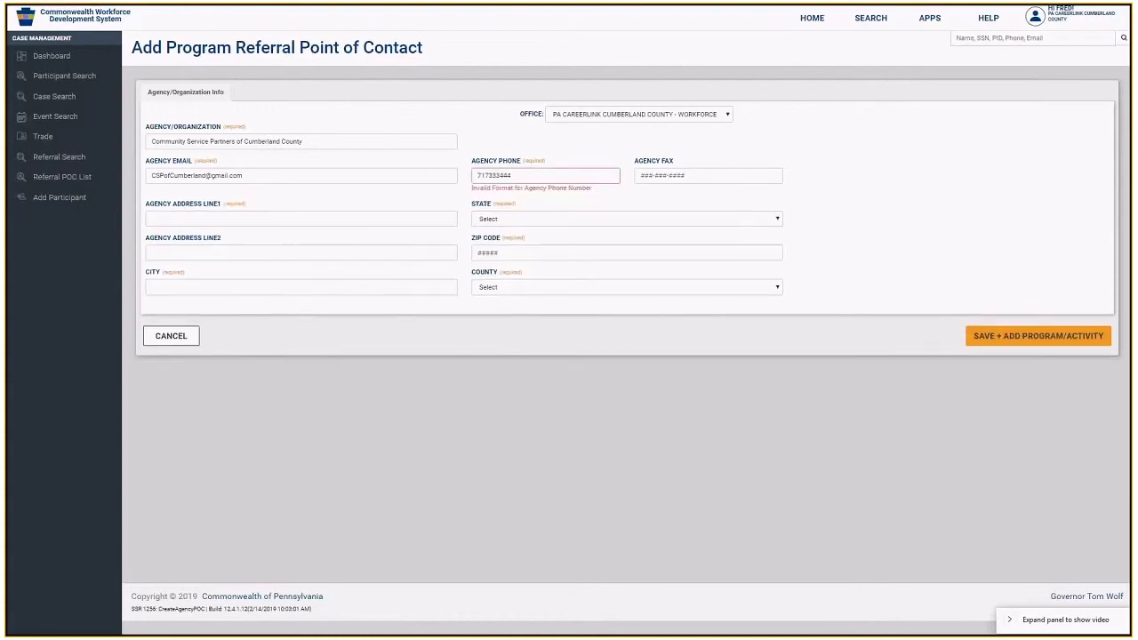
click(524, 175)
click(184, 219)
text(123 Main Street)
click(288, 287)
text(Camp Hill)
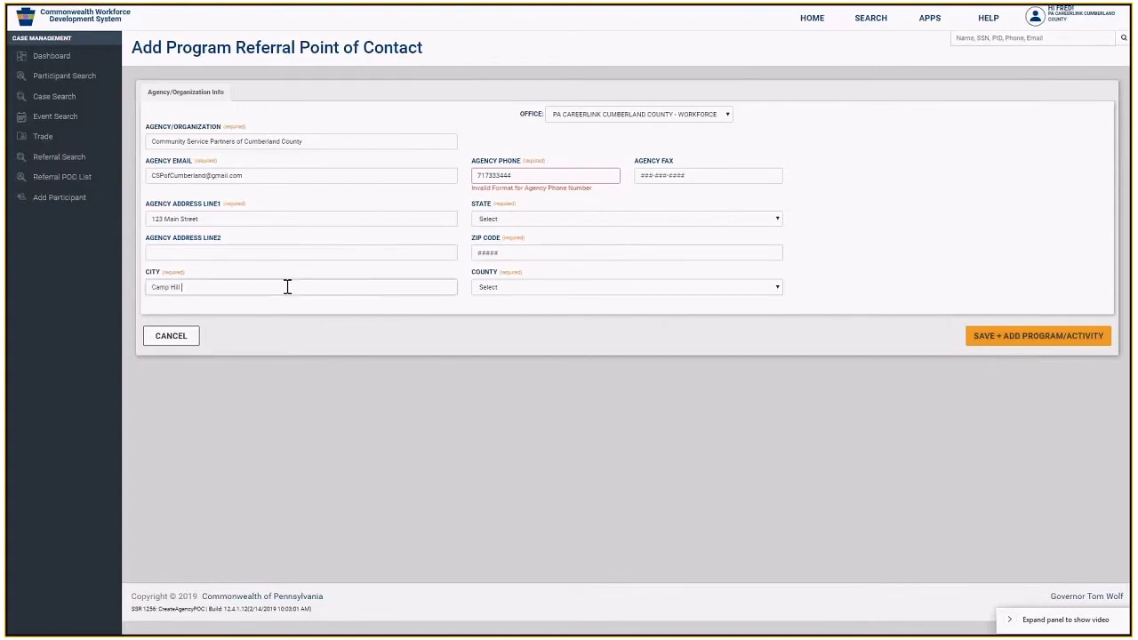
- Correct the agency phone digits until the phone format error clears
click(525, 177)
text(71733344)
key(BackSpace)
text(56)
key(Left)
text(-)
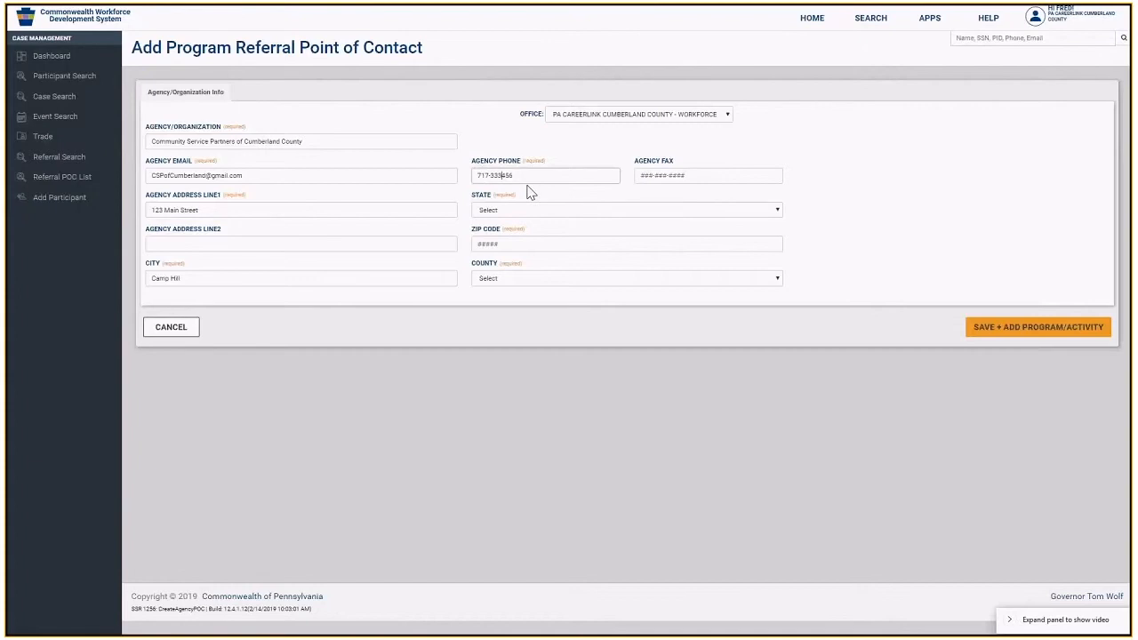
key(Left)
key(Left)
key(BackSpace)
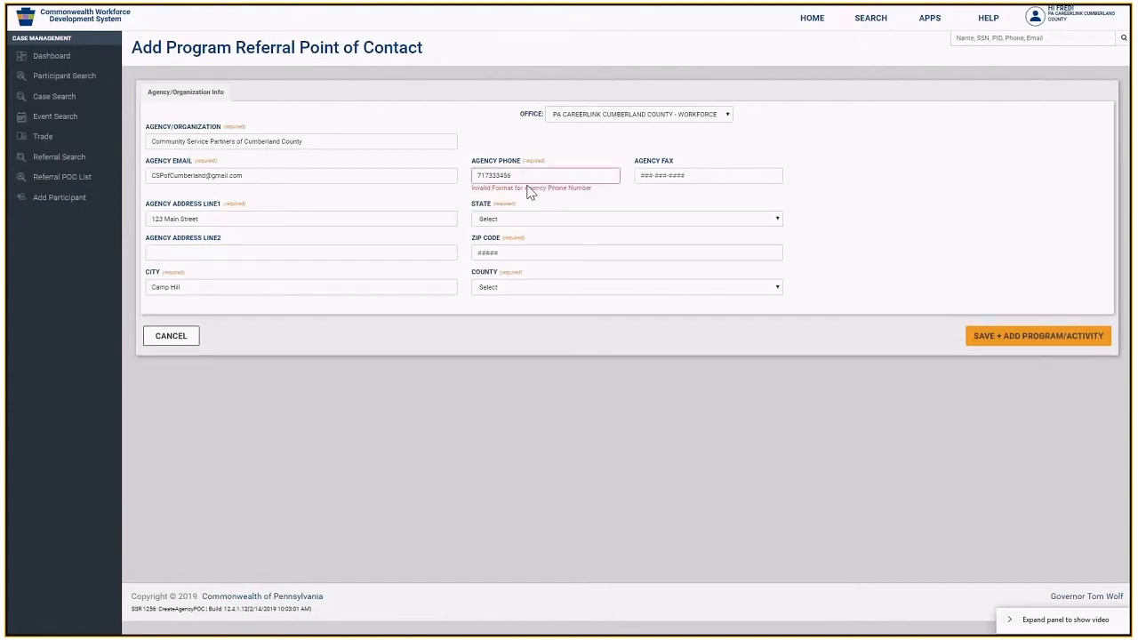
text(7)
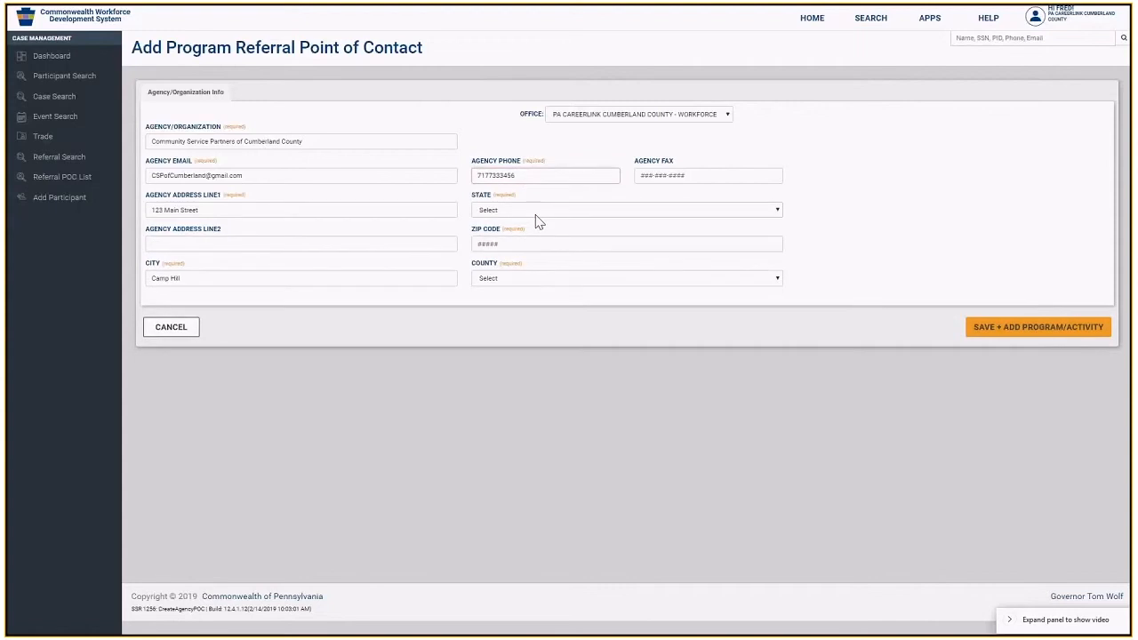
- Set state Pennsylvania, ZIP 17011 and county Cumberland, clearing the ZIP validation error
click(534, 213)
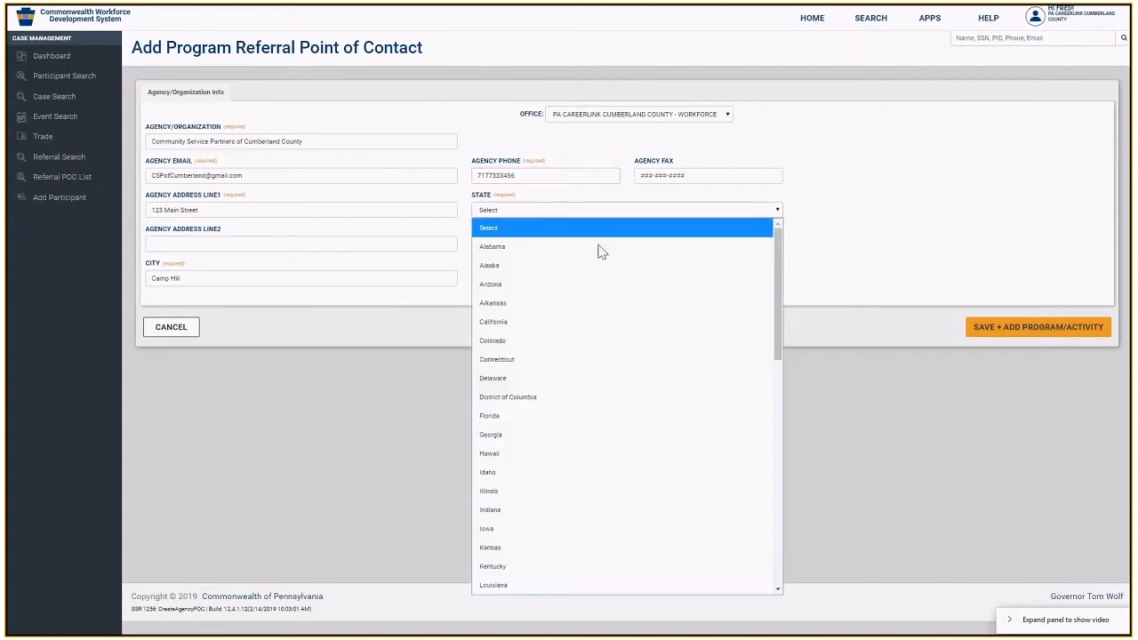
drag(777, 343, 773, 503)
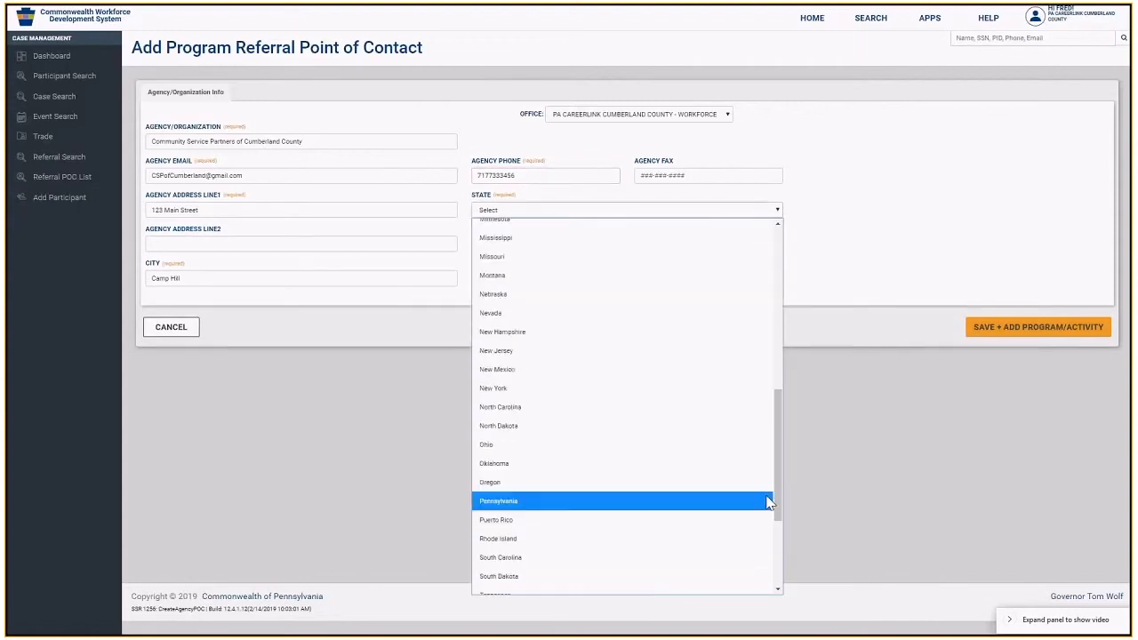
click(644, 509)
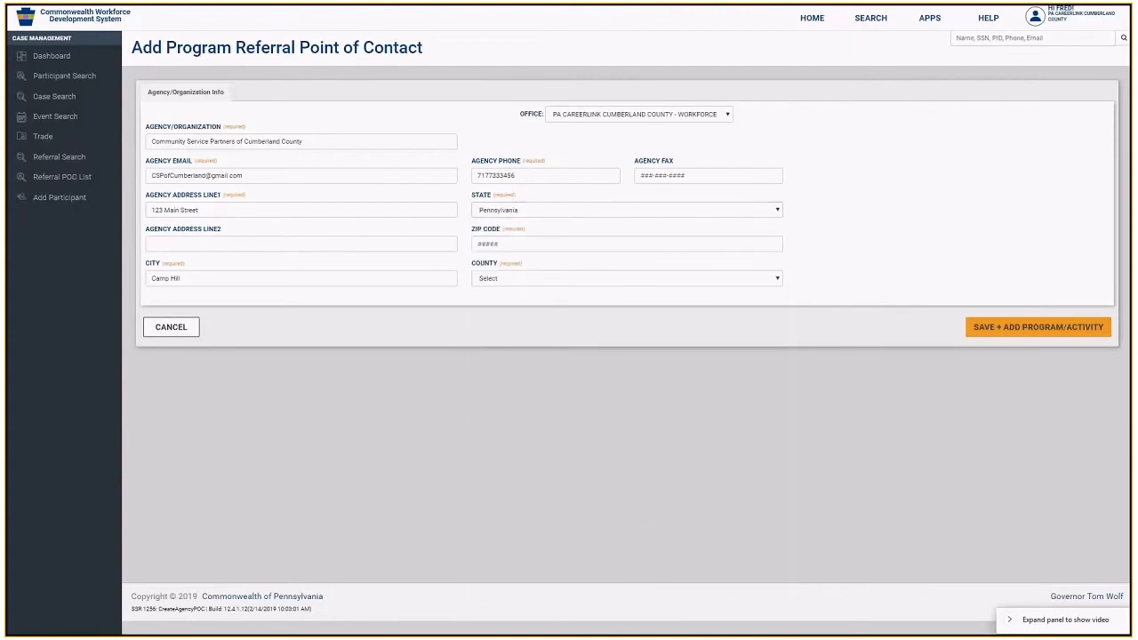
click(524, 246)
text(17011)
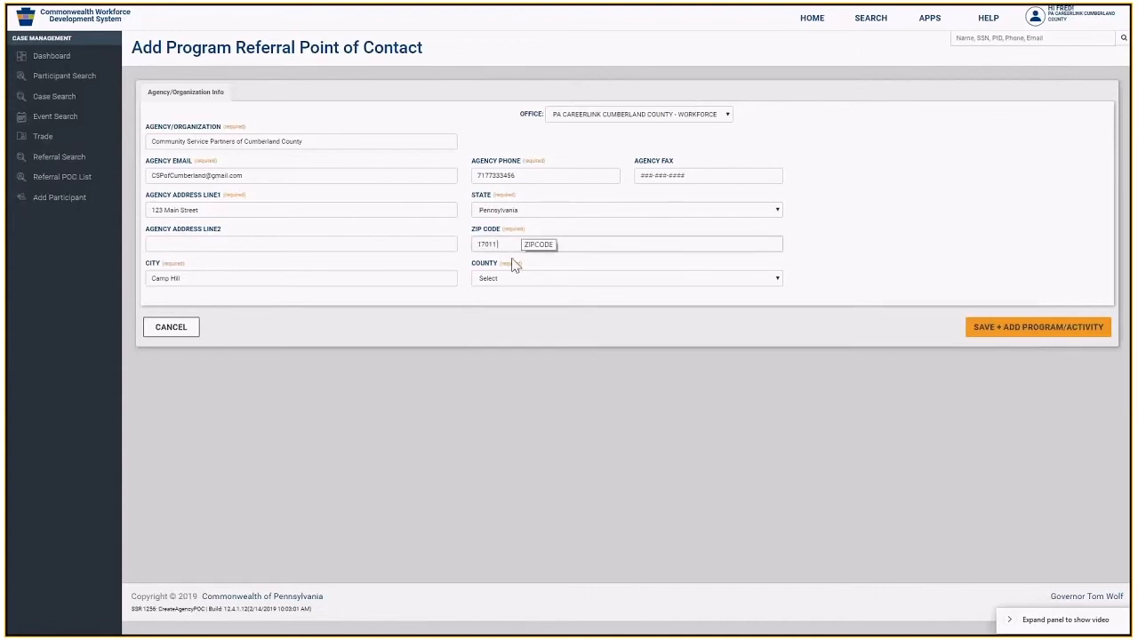
click(507, 283)
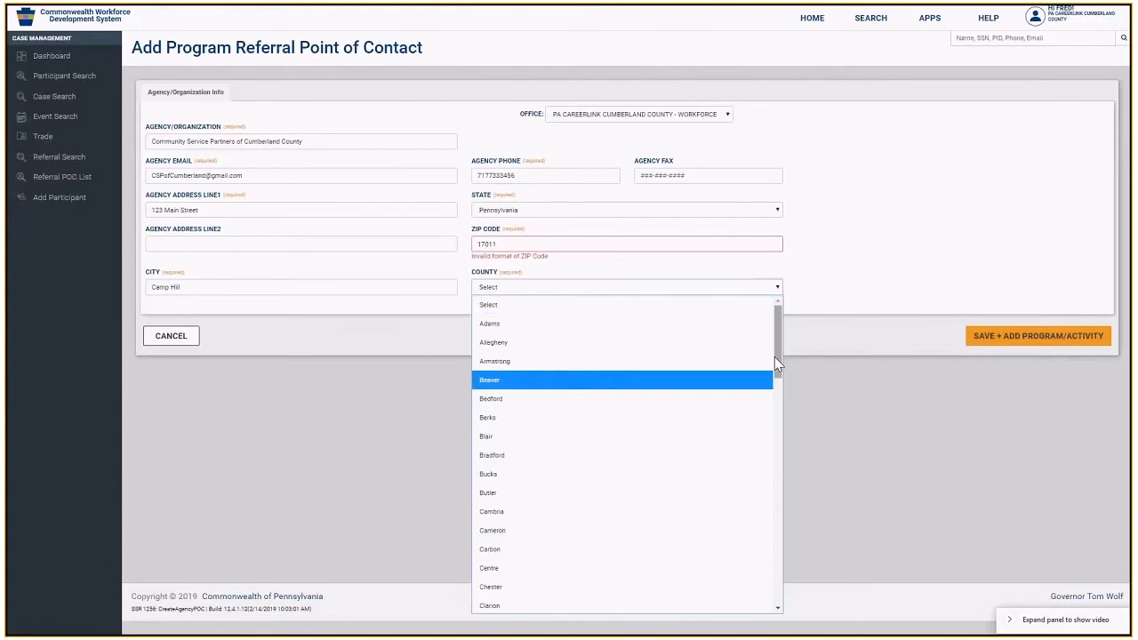
scroll(775, 367, down, 2)
scroll(780, 414, down, 3)
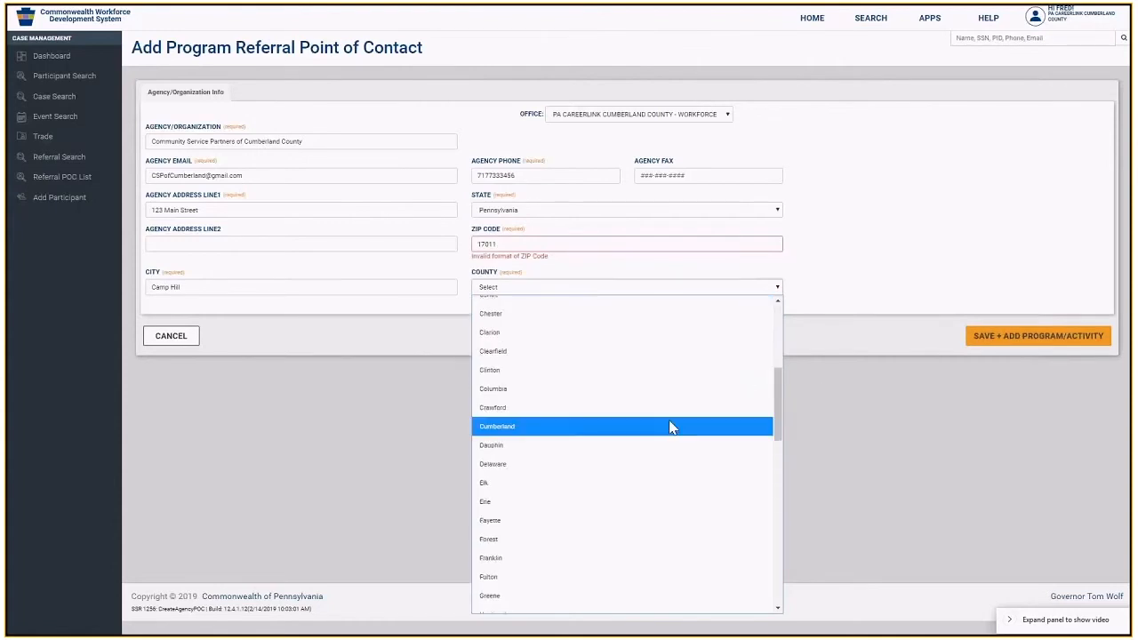
click(673, 427)
click(507, 245)
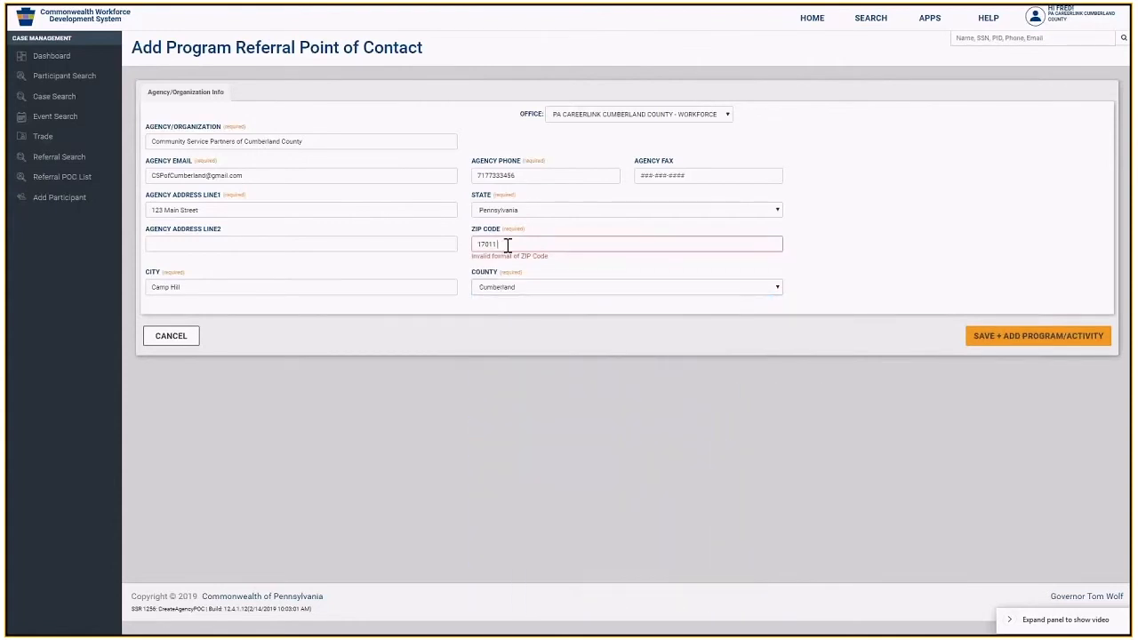
key(BackSpace)
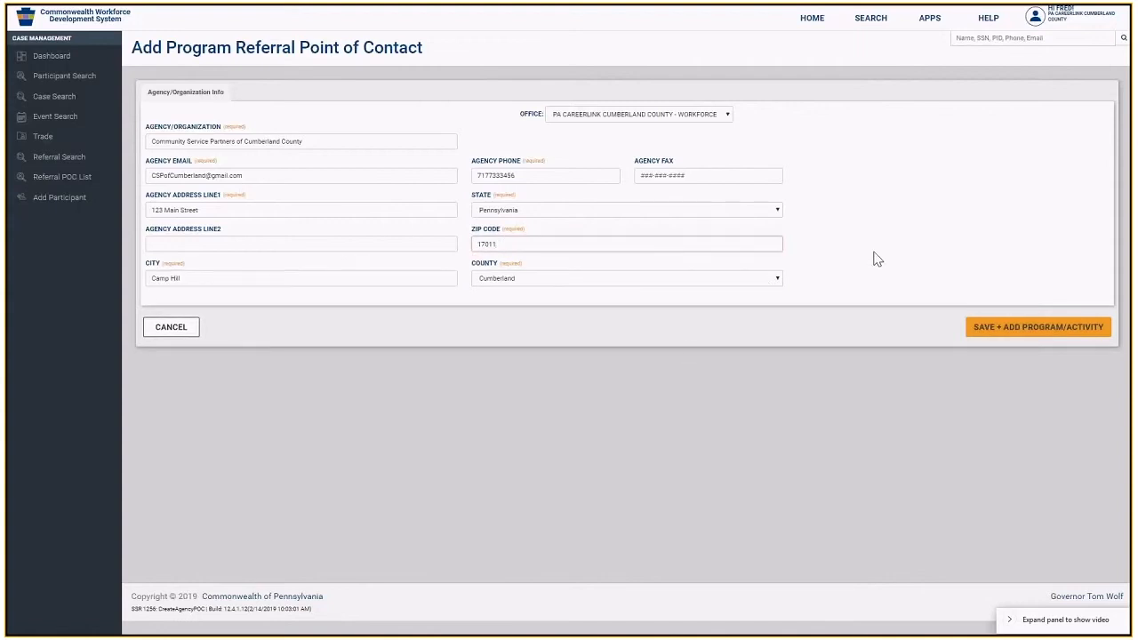
- Save the agency and add the Other - Supportive Services program to it
click(1020, 329)
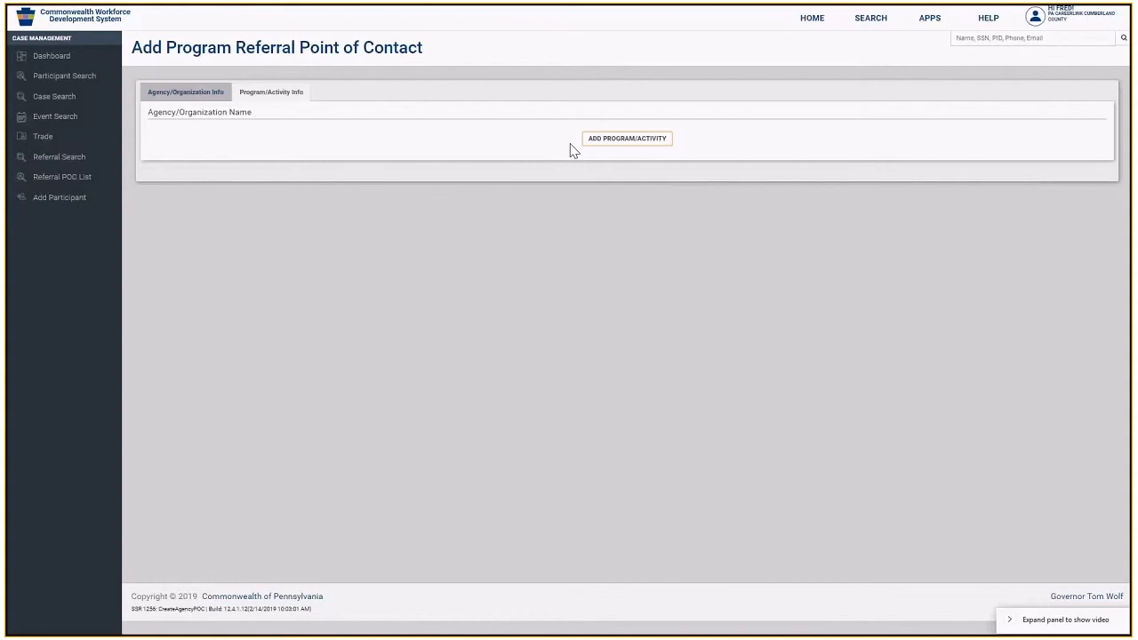
click(604, 144)
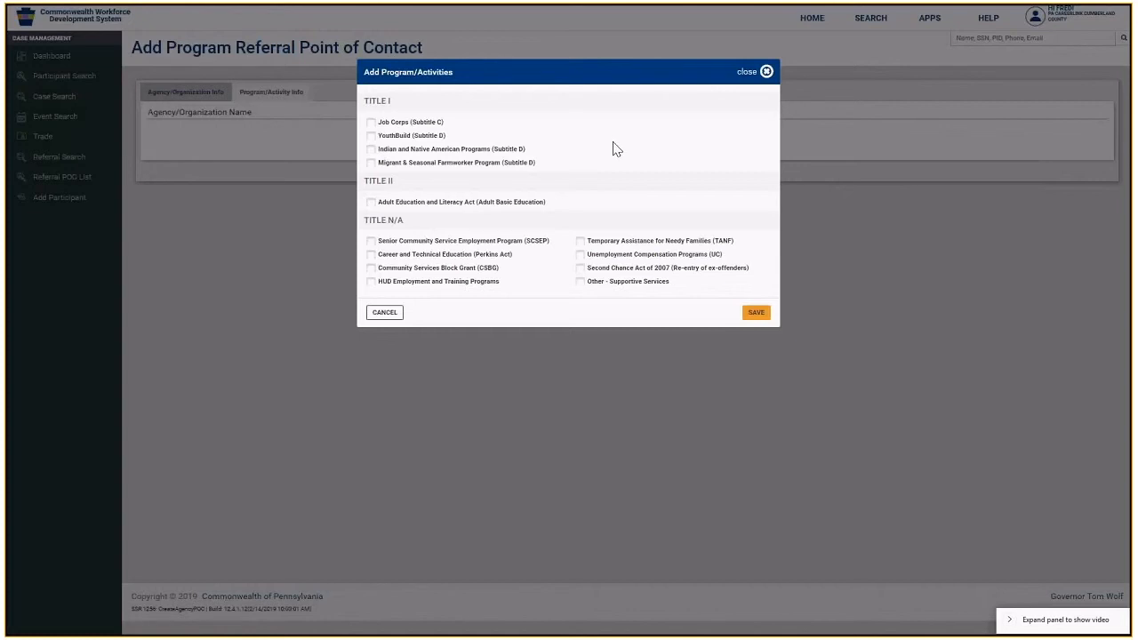
click(580, 282)
click(755, 313)
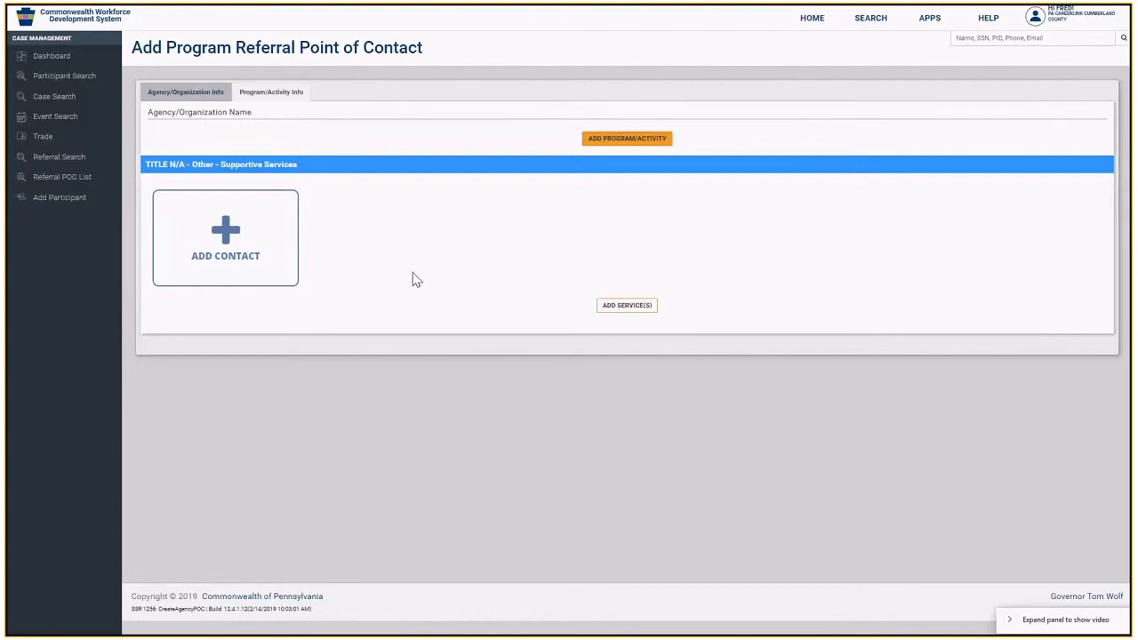
- Add a staff contact with the staff member's name and e-mail address
click(229, 256)
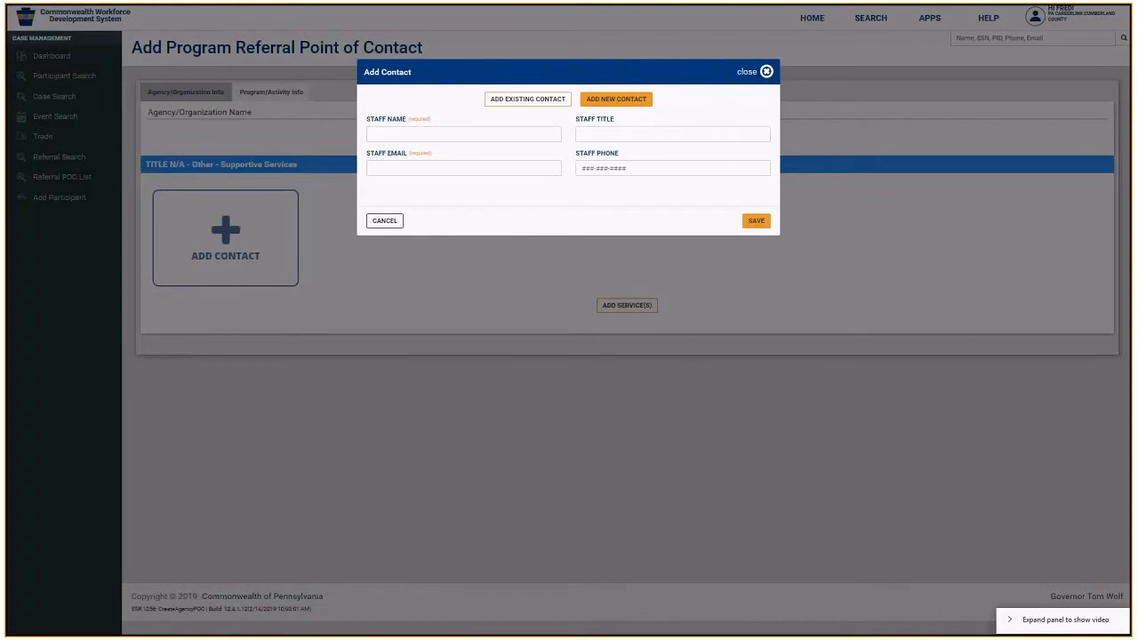
click(527, 98)
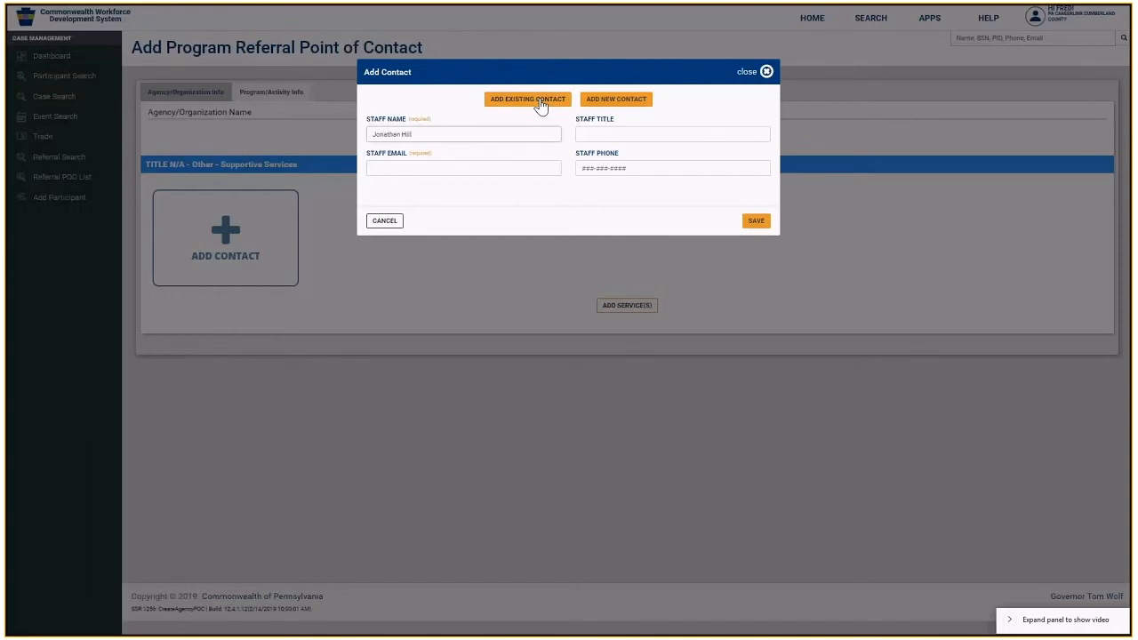
click(437, 169)
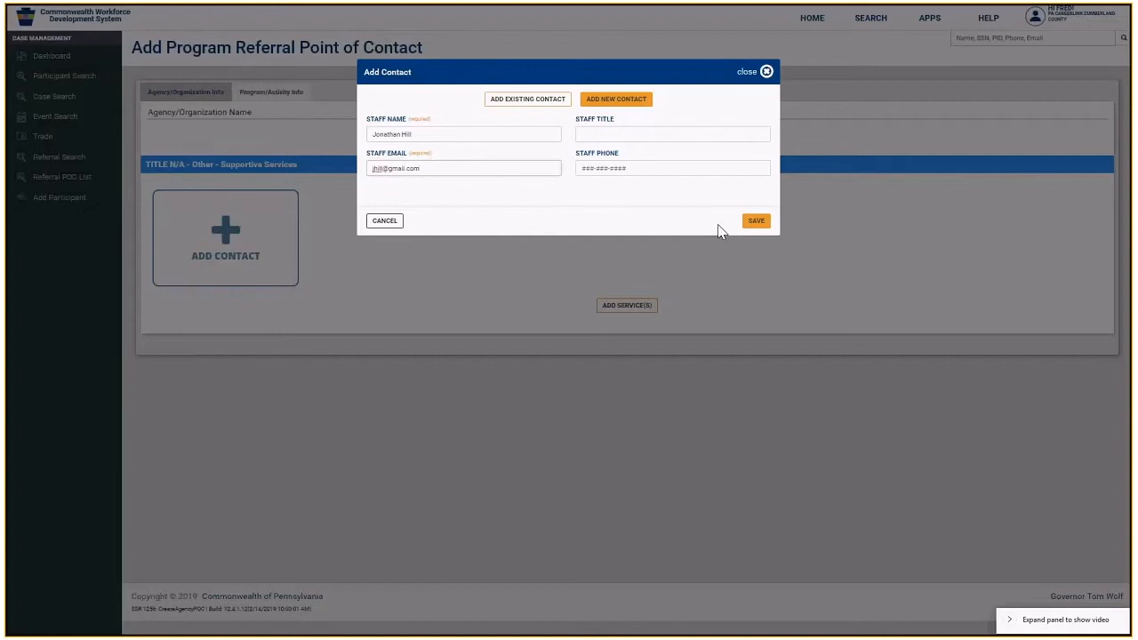
click(755, 222)
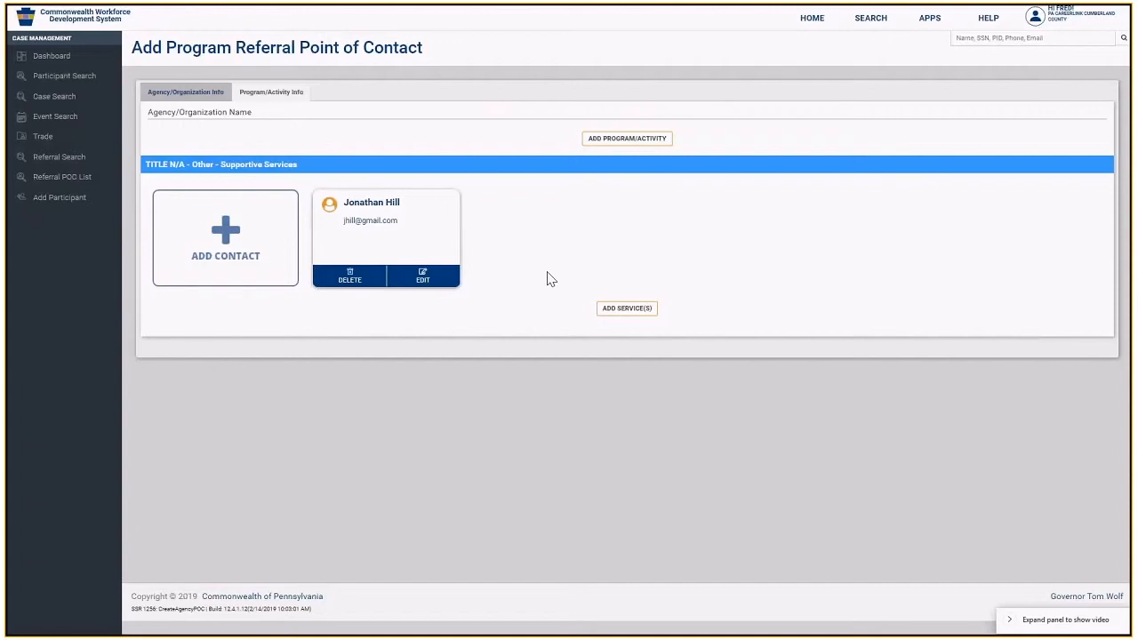
- Search the services for 'clevel' and add CLEVEL-Basic Services
click(628, 308)
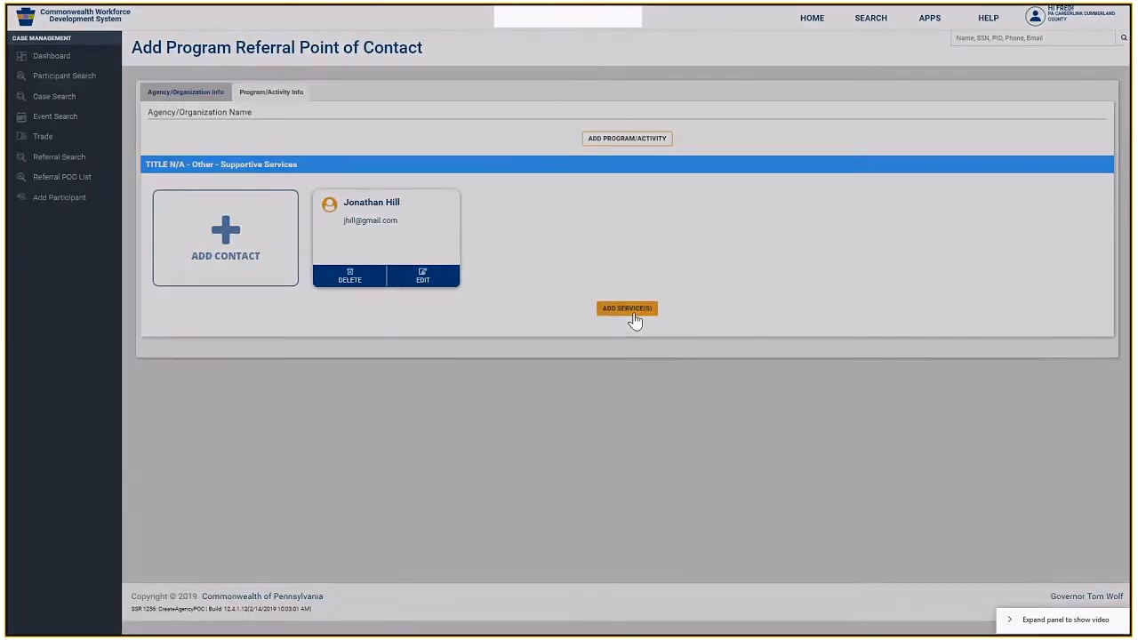
click(500, 100)
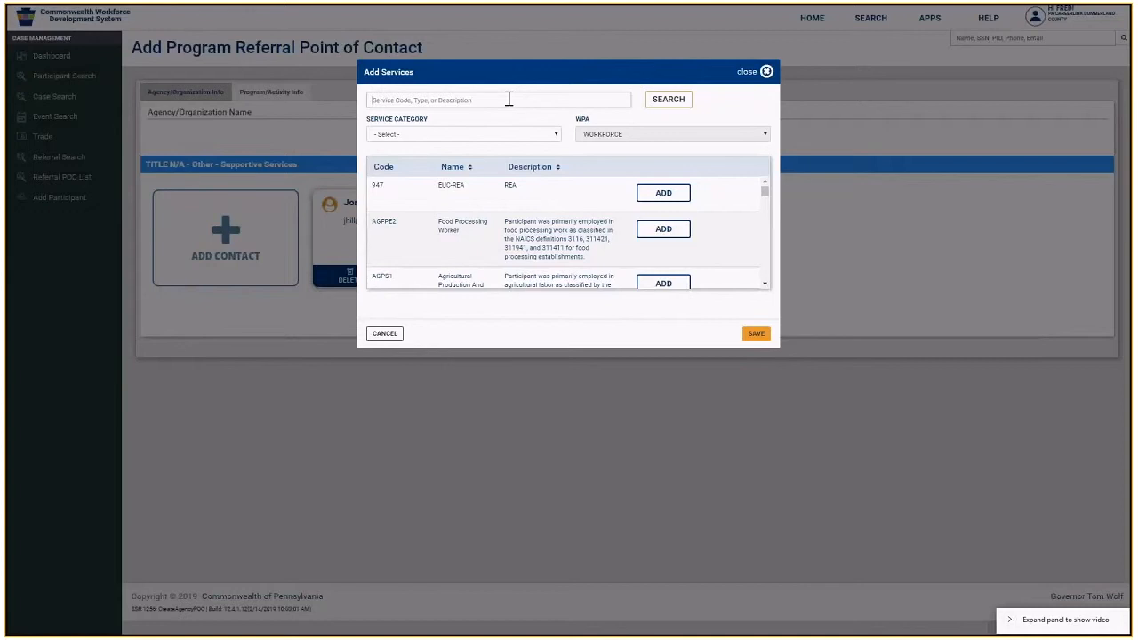
click(555, 135)
click(557, 137)
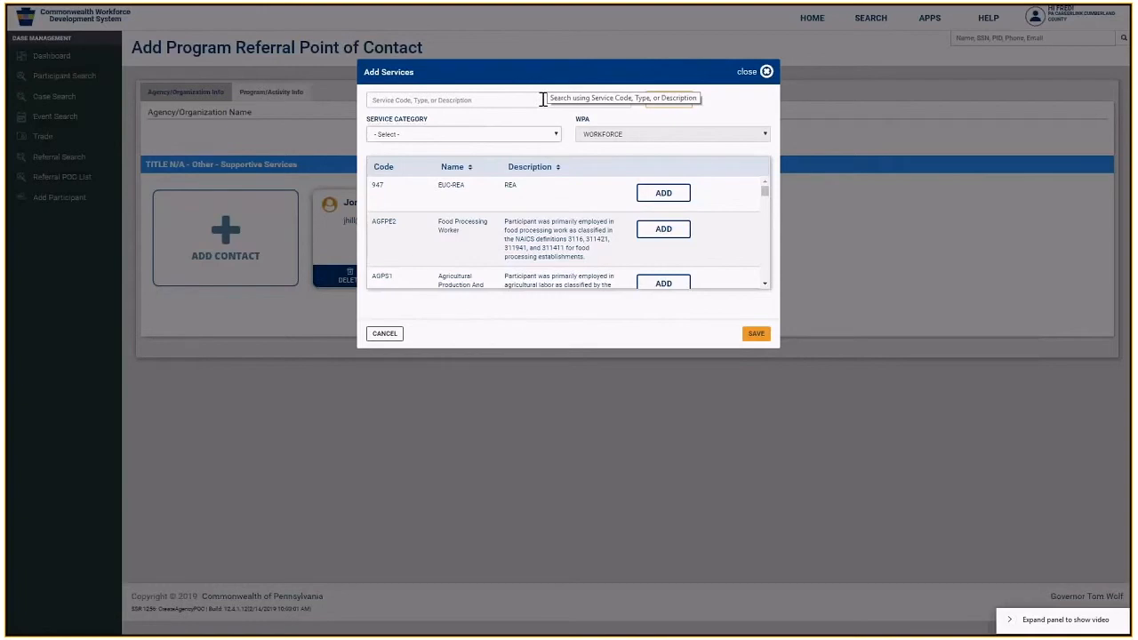
click(552, 99)
text(c)
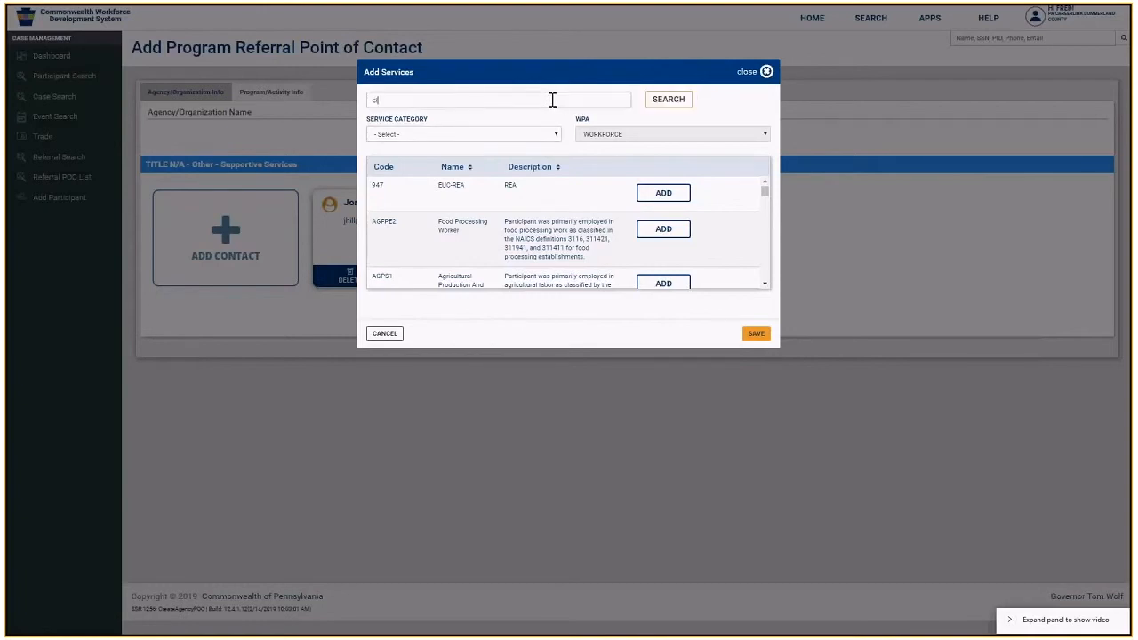
text(level)
click(671, 102)
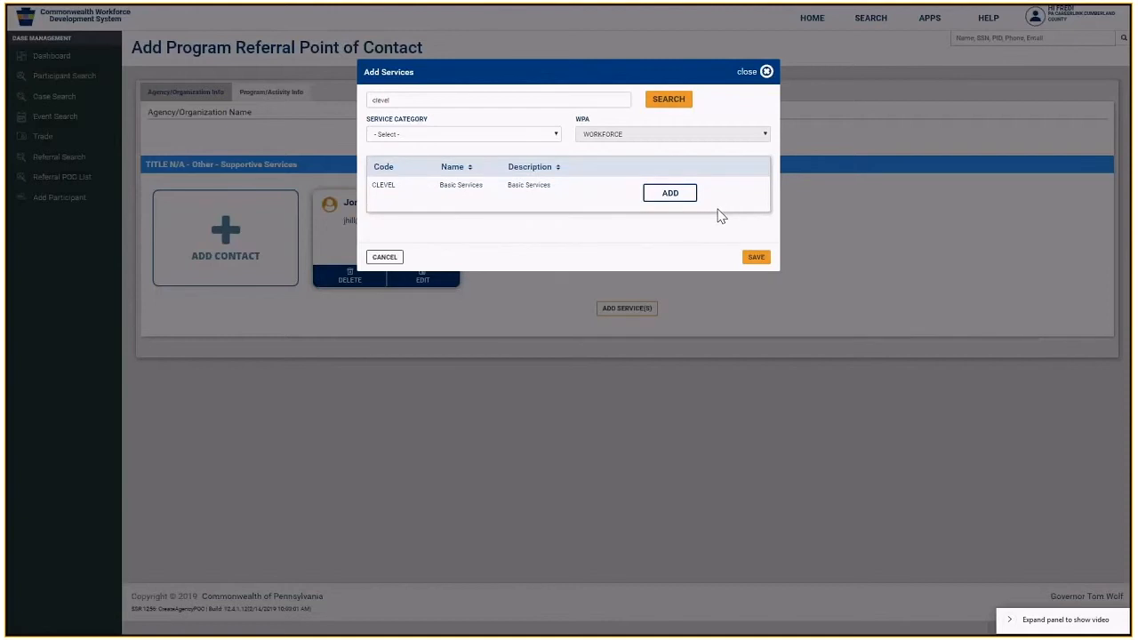
click(681, 201)
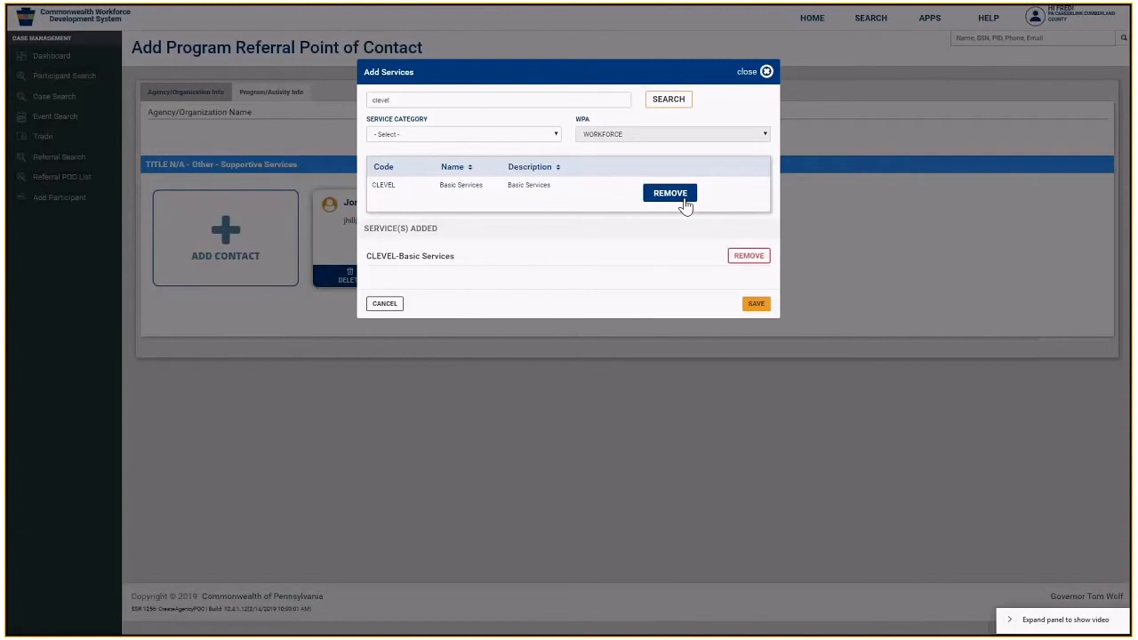
- Filter to LX Program Eligibility, add MARIPO-Economically Disadvantaged, and save both services
click(558, 138)
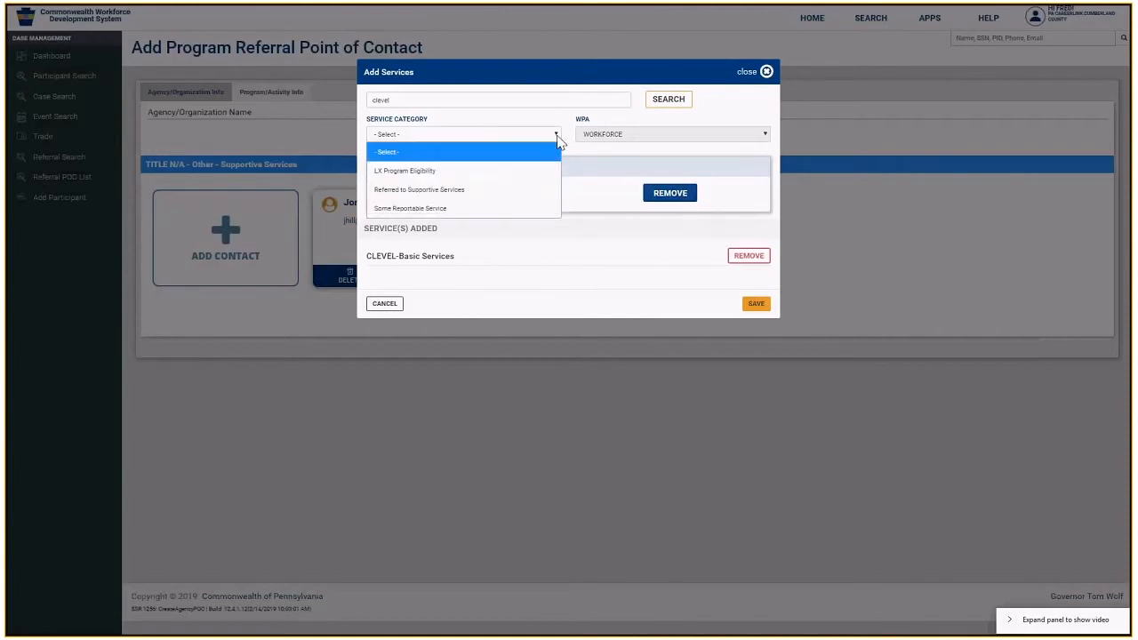
click(517, 171)
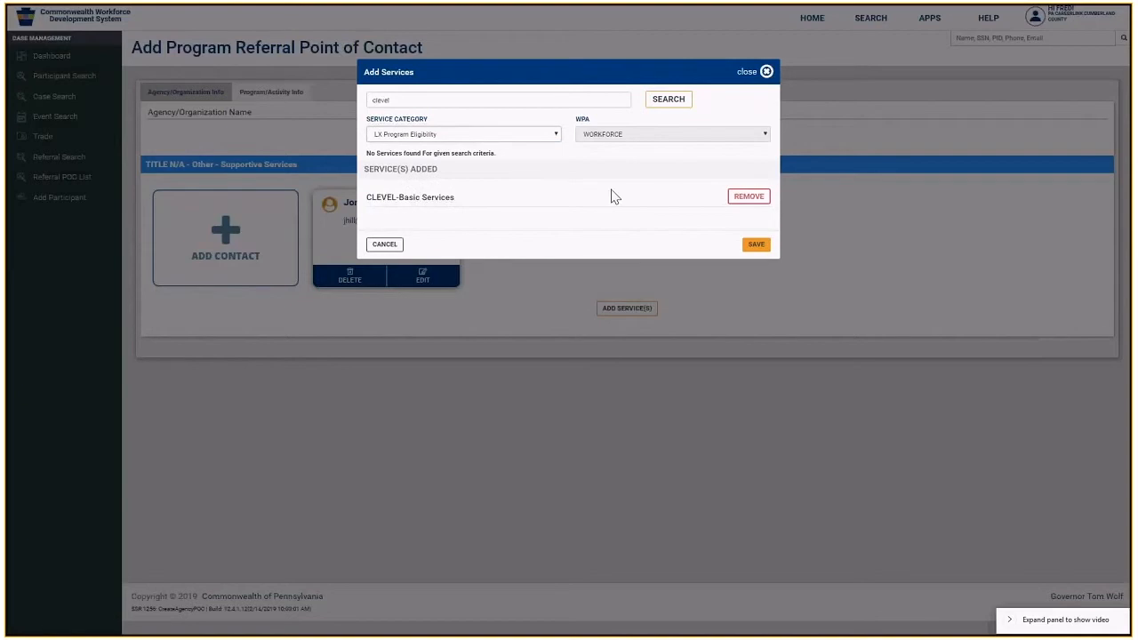
click(555, 138)
click(504, 172)
double_click(380, 99)
key(BackSpace)
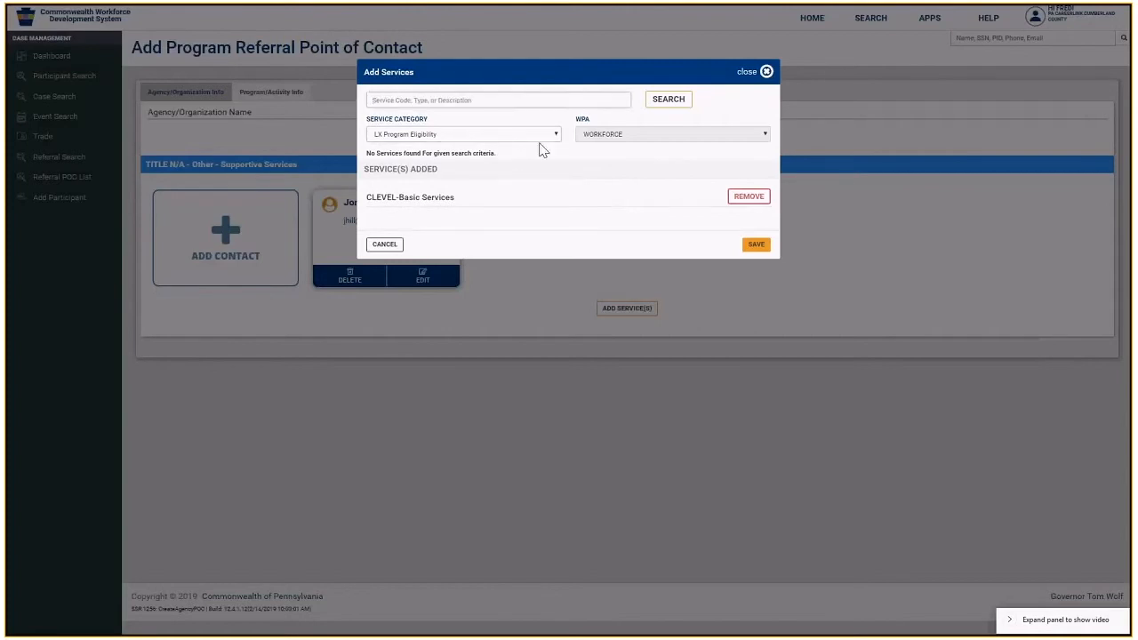
click(675, 101)
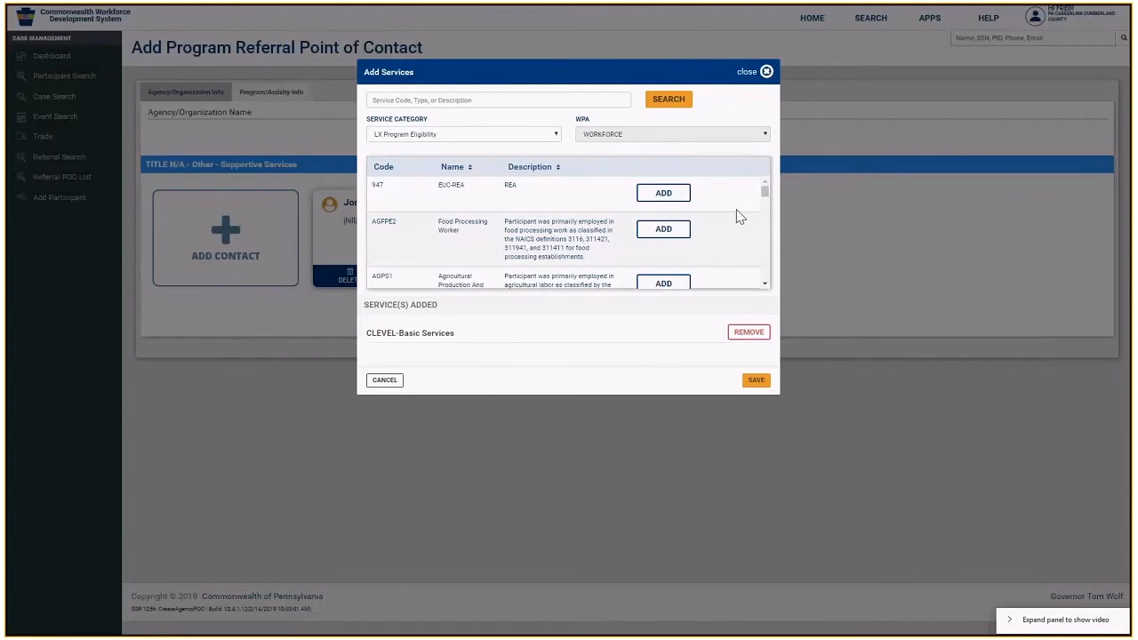
drag(764, 192, 754, 237)
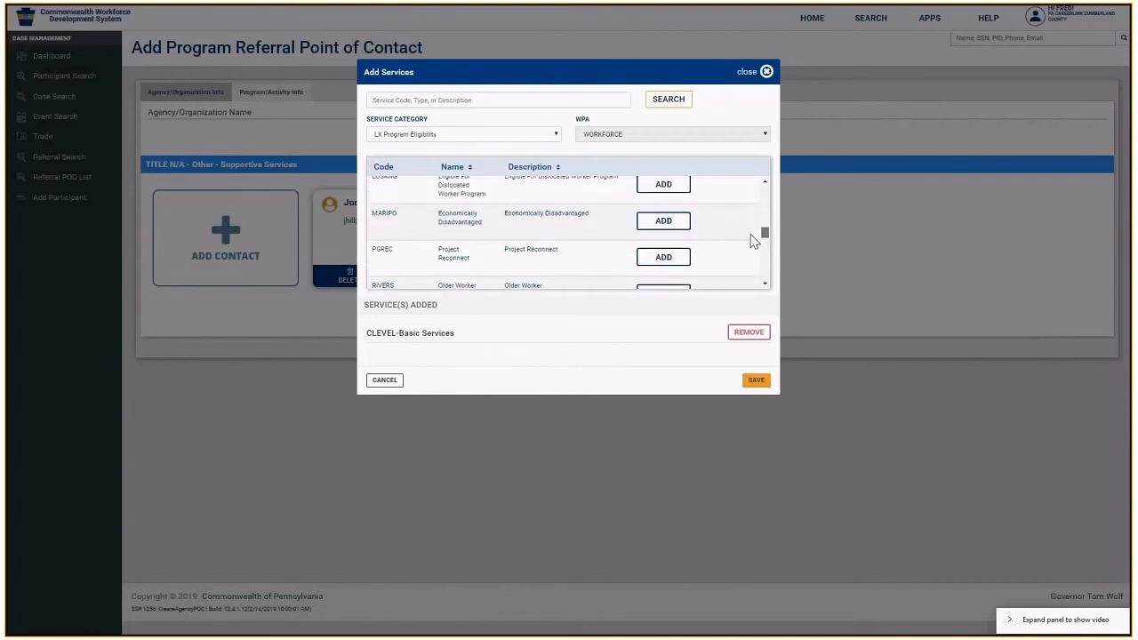
click(681, 224)
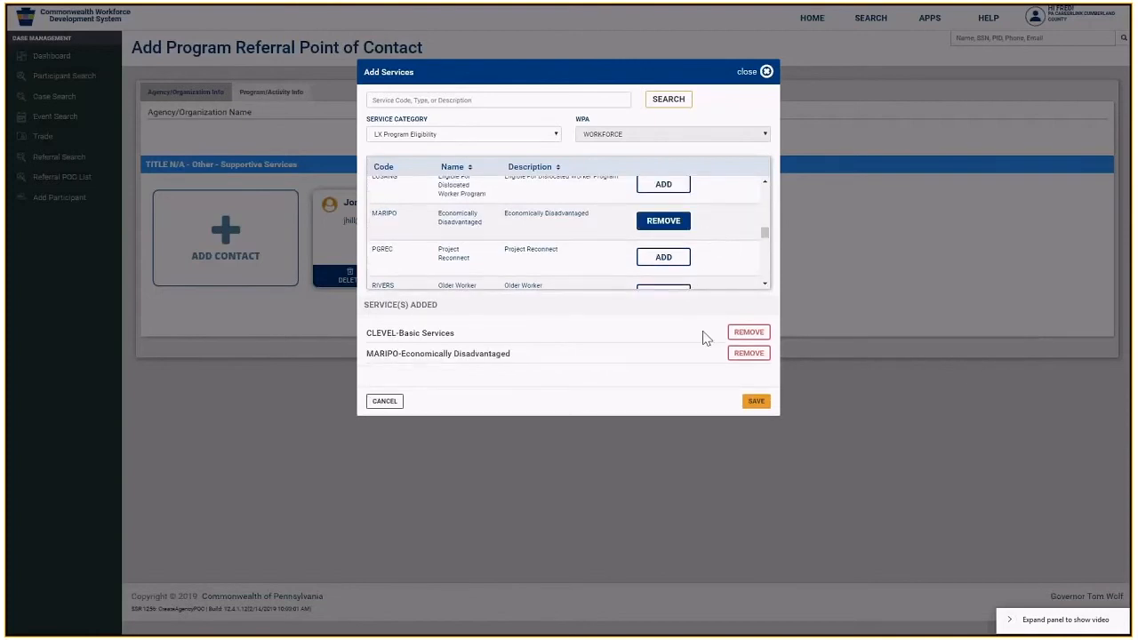
click(756, 402)
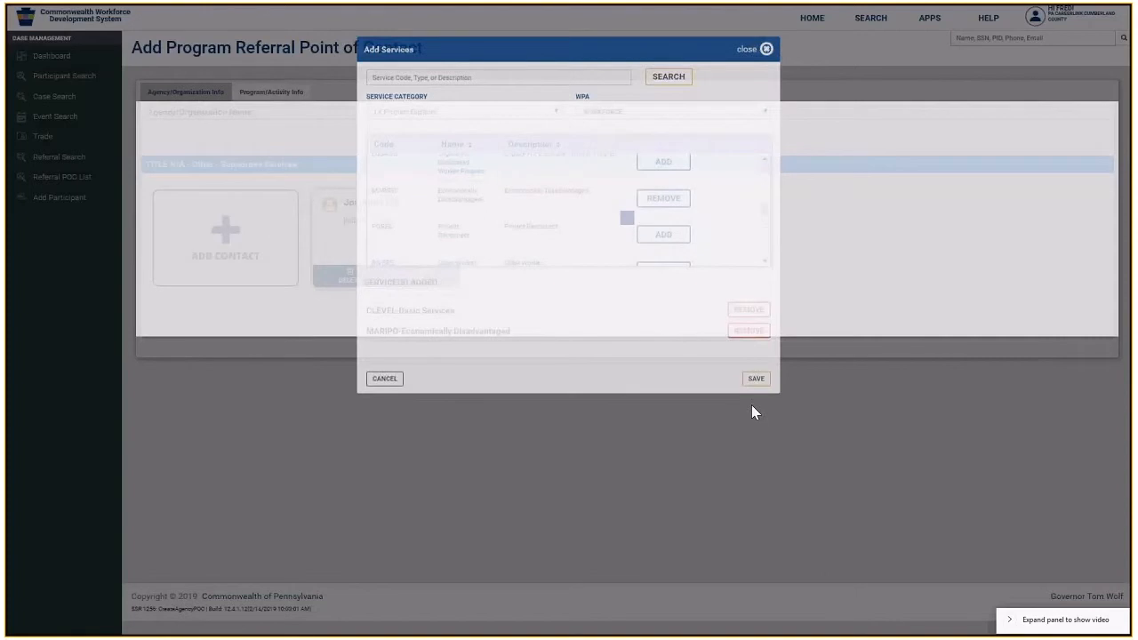
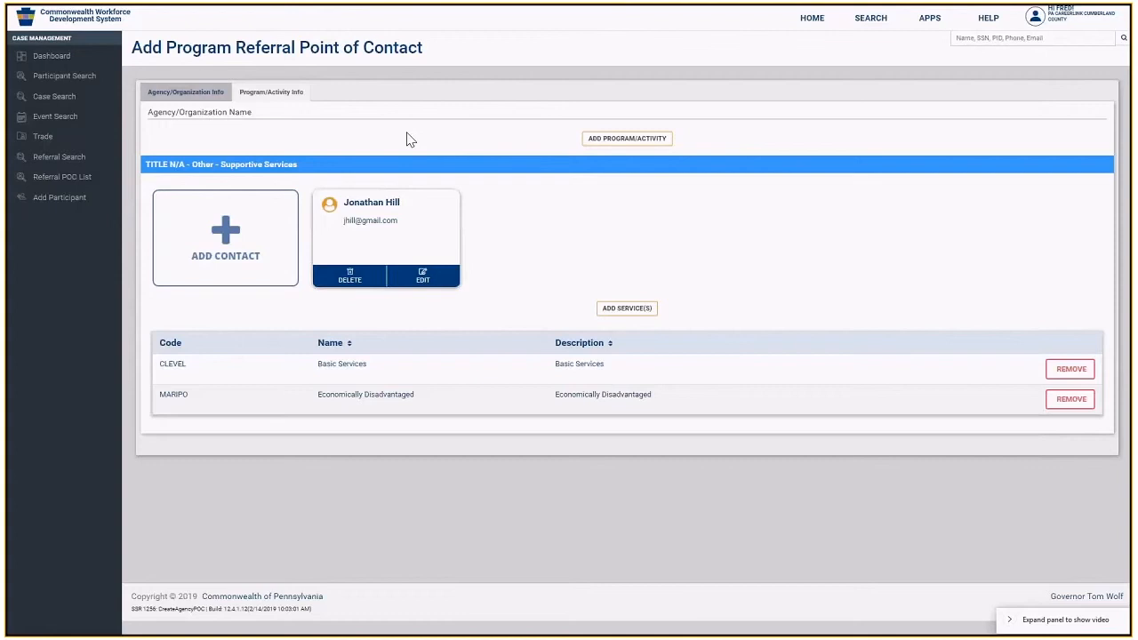
- Open Manage Office Contacts for the Cumberland County Workforce office from the Referral POC List
click(82, 183)
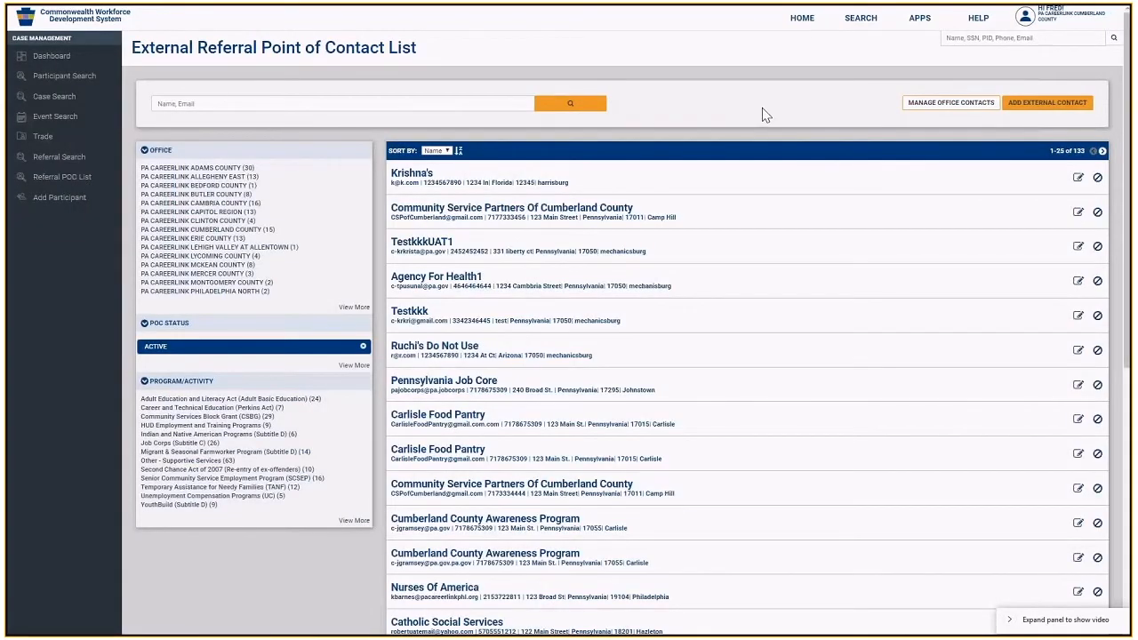
click(927, 105)
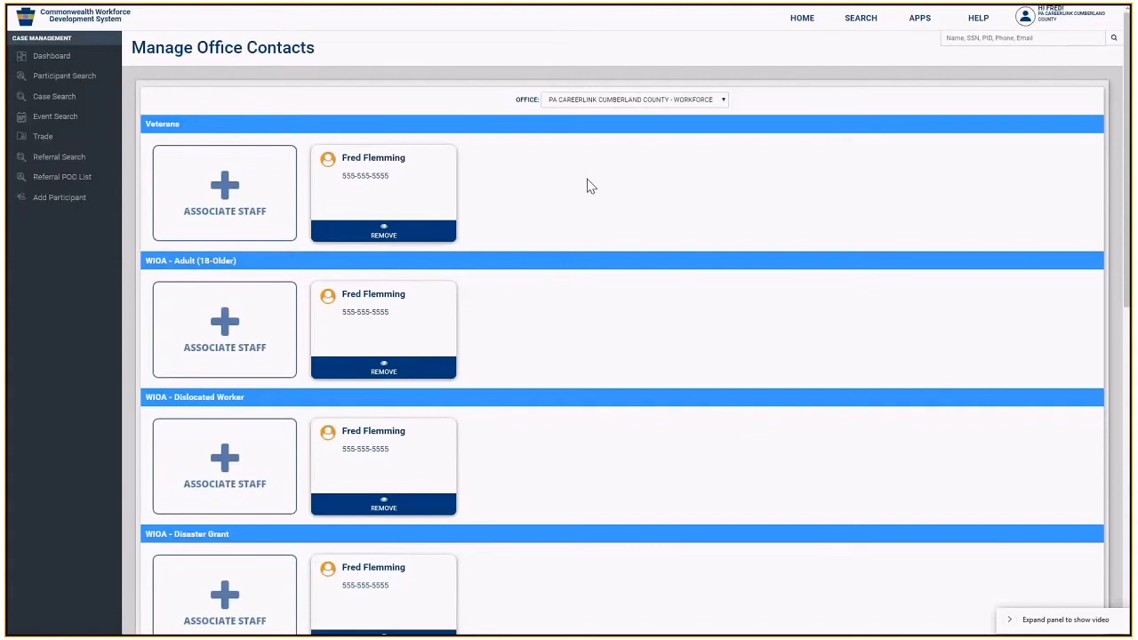
scroll(587, 186, down, 3)
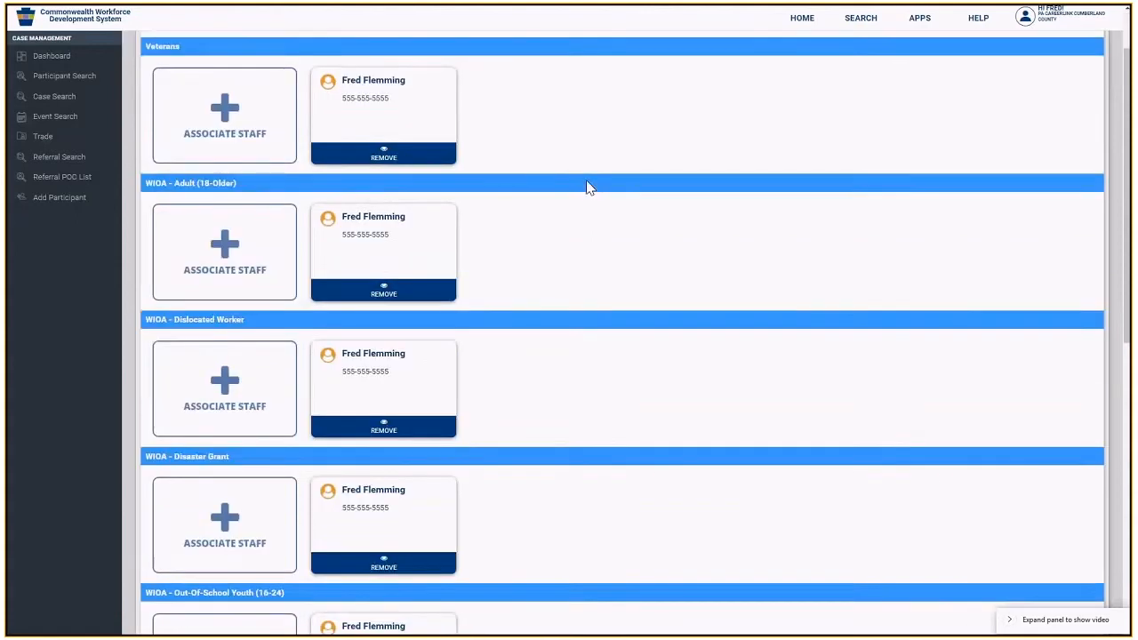
scroll(586, 187, up, 3)
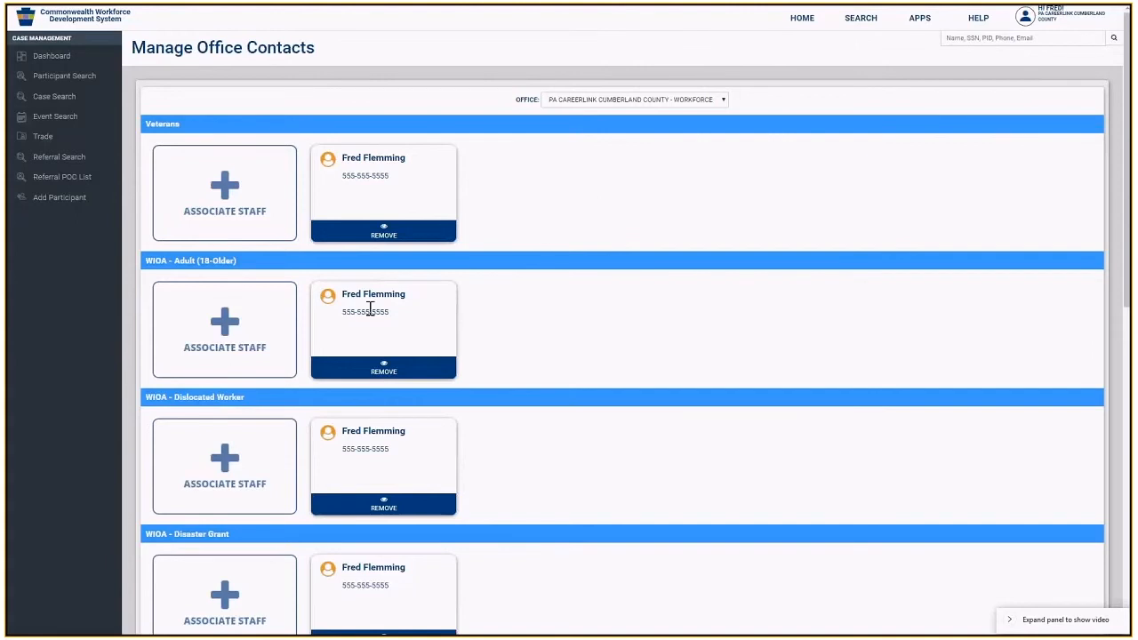
- Associate a Workforce Development Supervisor as a second staff contact for WIOA - Adult (18-Older) and save
click(228, 329)
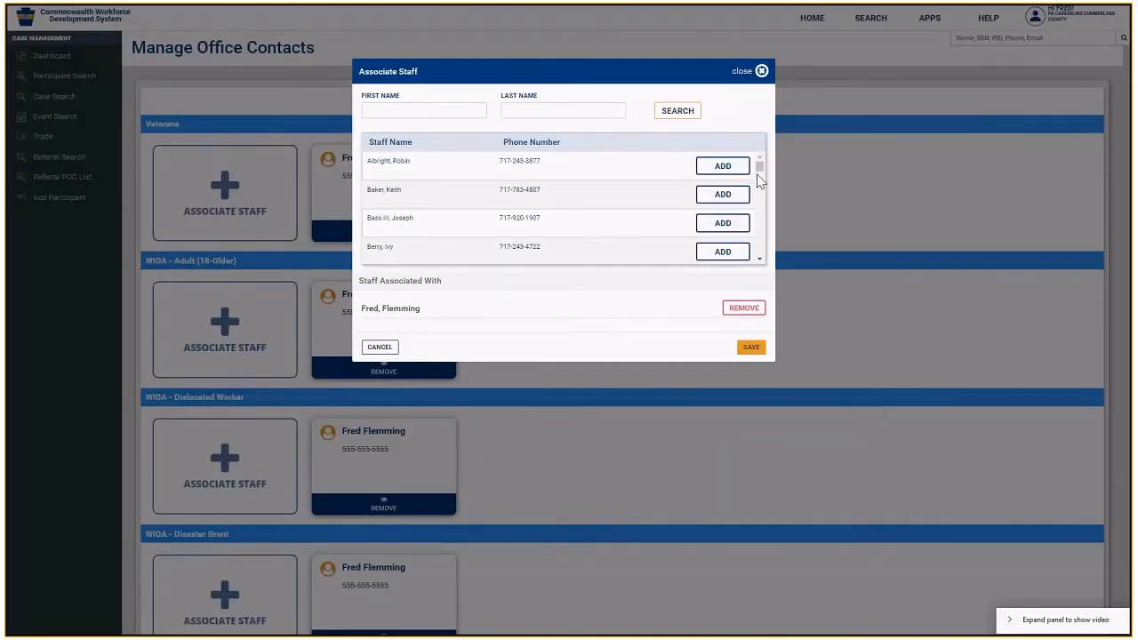
drag(759, 165, 762, 169)
click(717, 199)
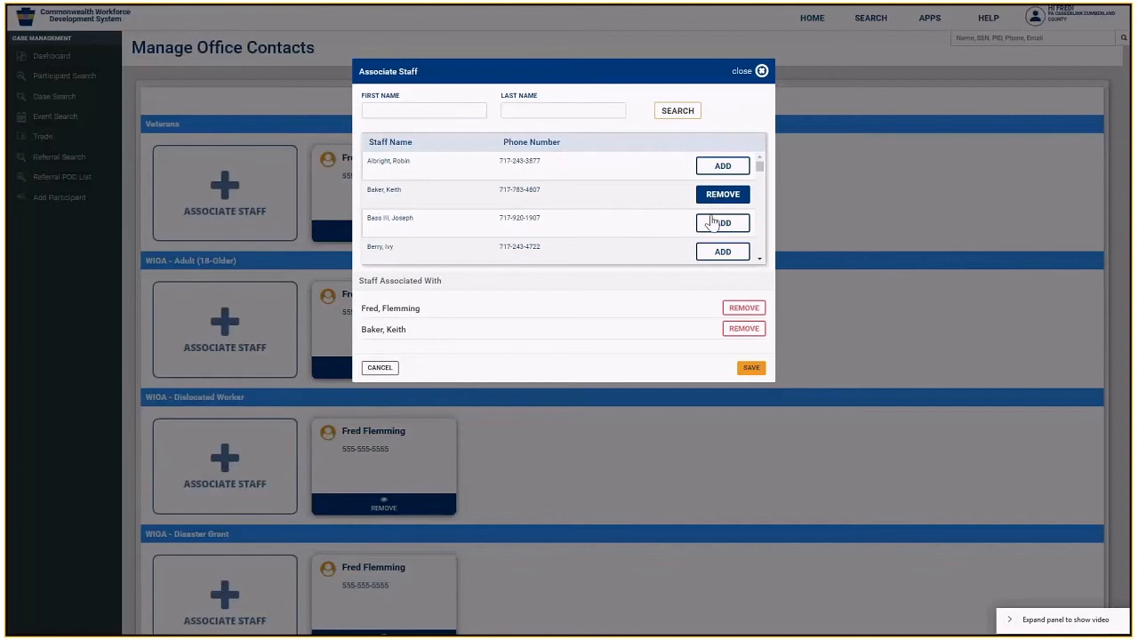
click(752, 368)
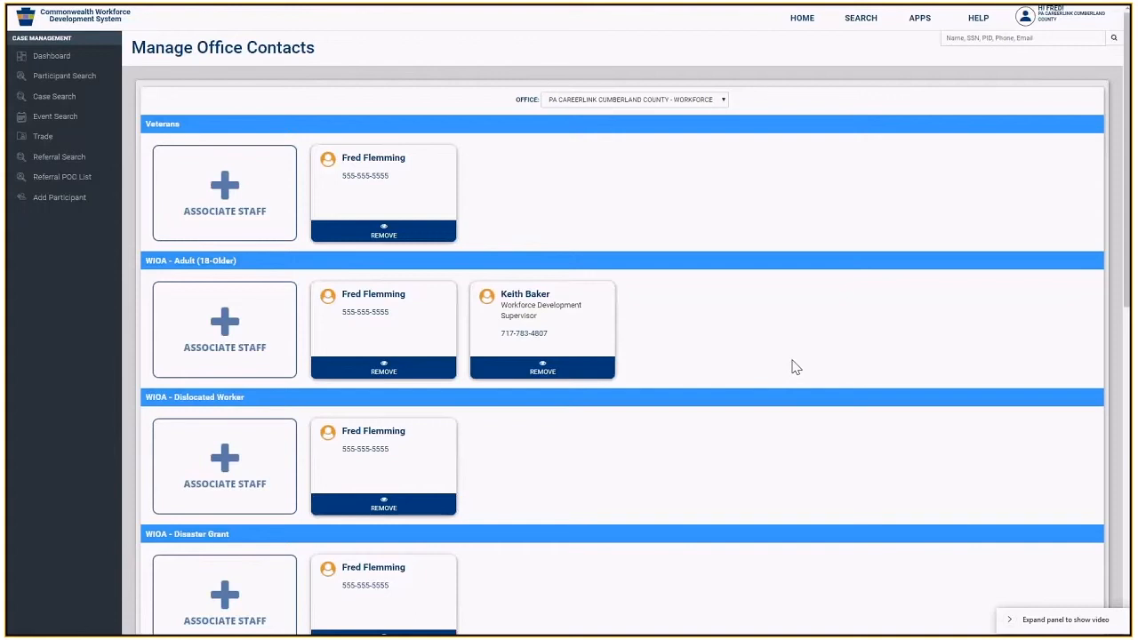
- Scroll through the Manage Office Contacts sections to the bottom of the page
scroll(796, 367, down, 4)
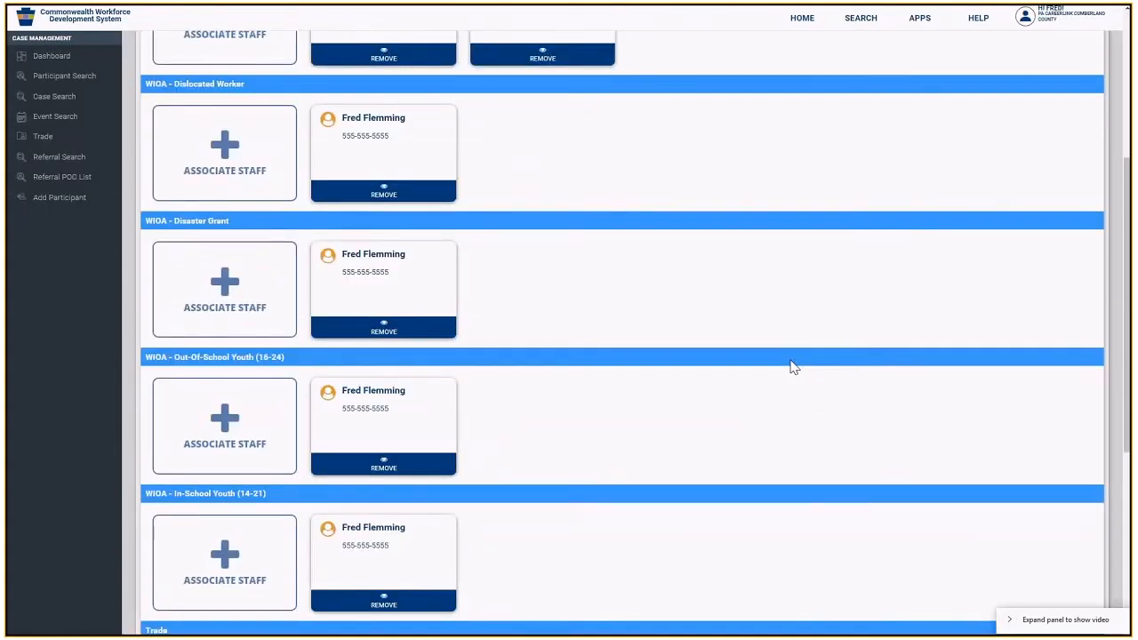
scroll(794, 367, down, 3)
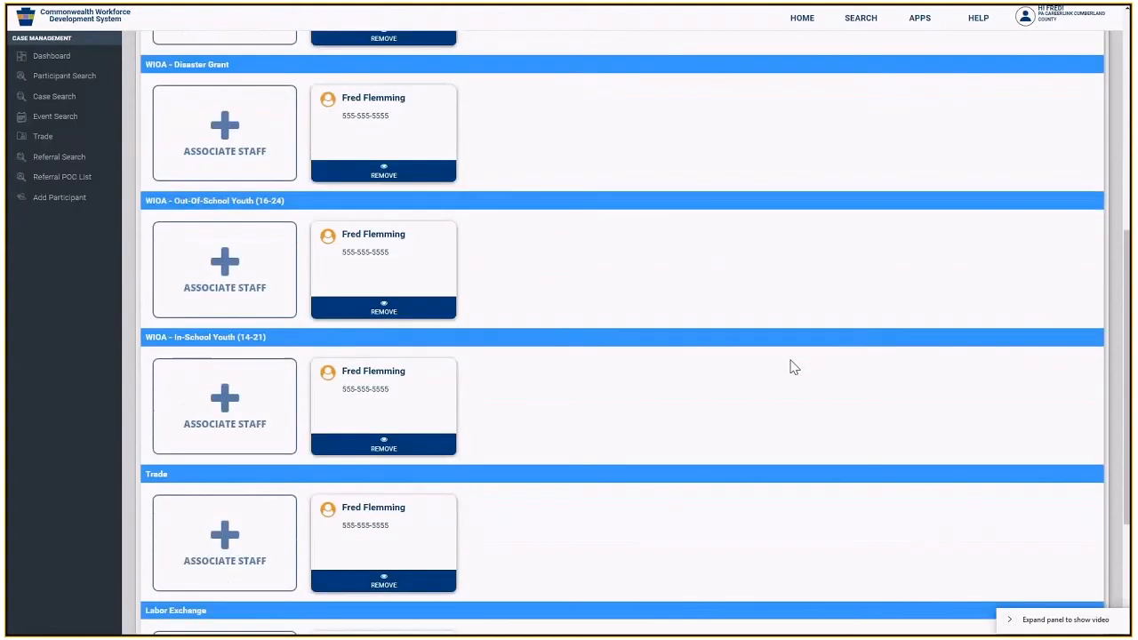
scroll(794, 367, down, 2)
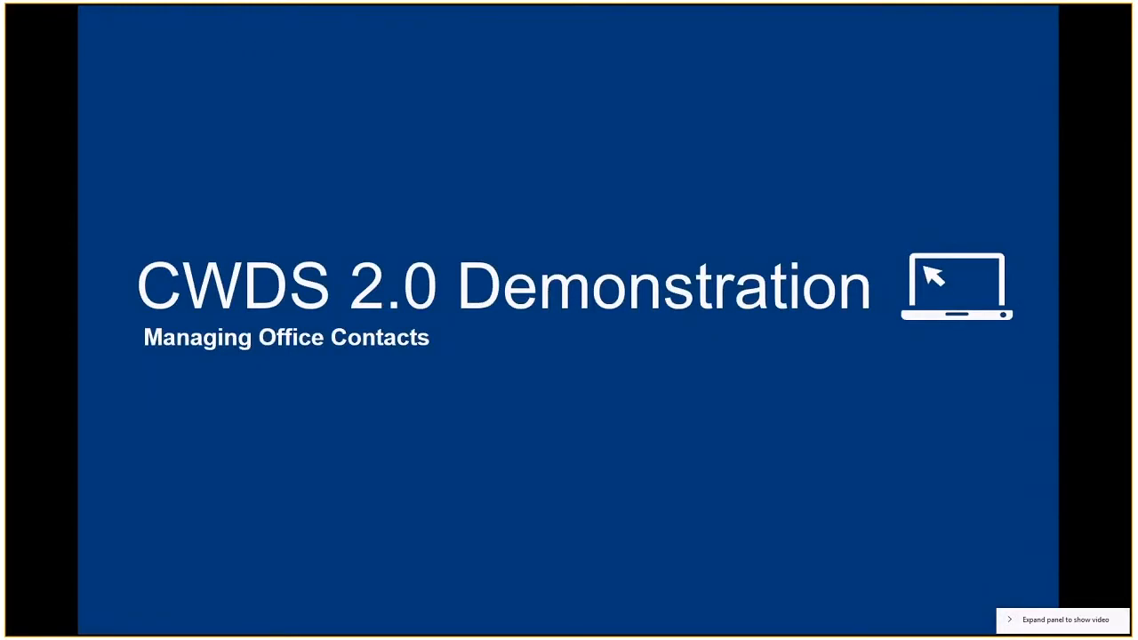
- Show the status active/inactive slide, then return to the External Referral Point of Contact List
click(537, 272)
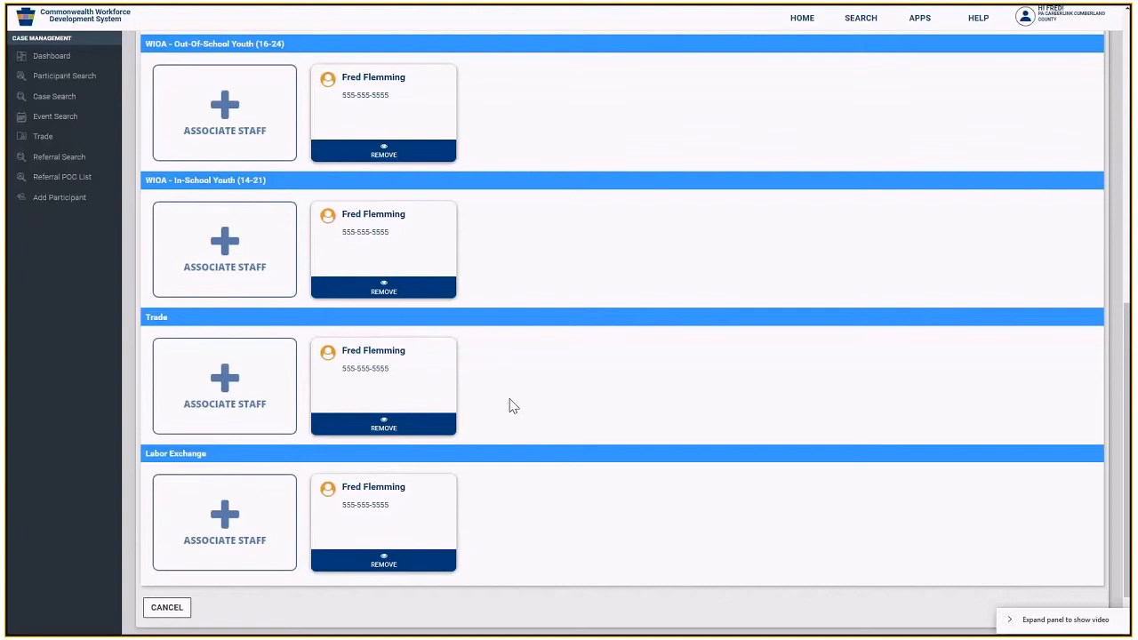
click(69, 182)
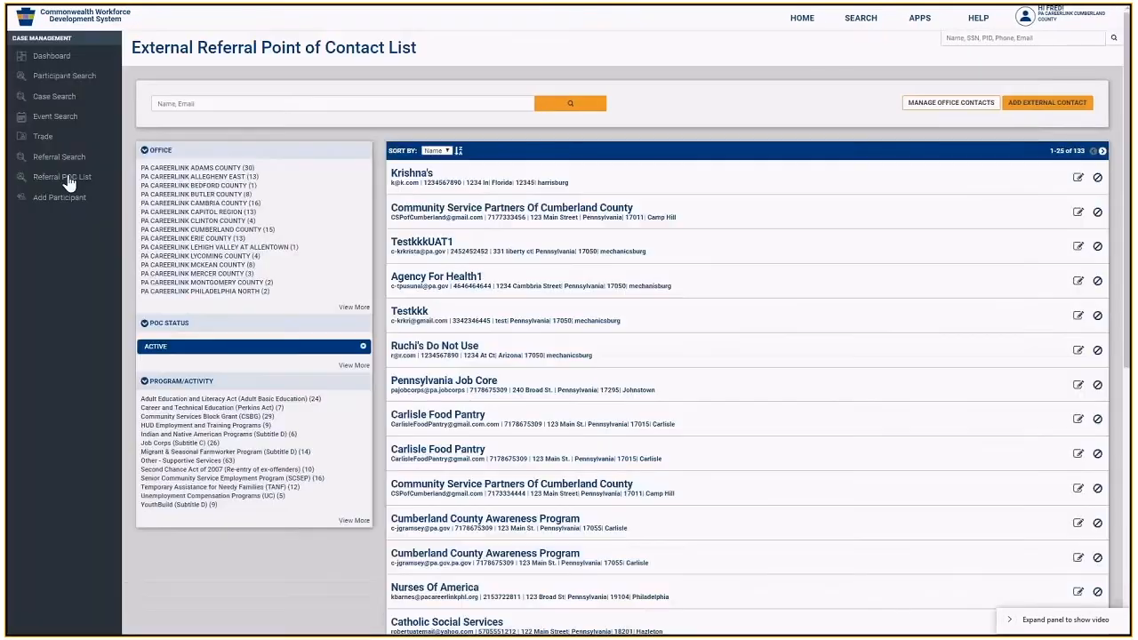
click(238, 107)
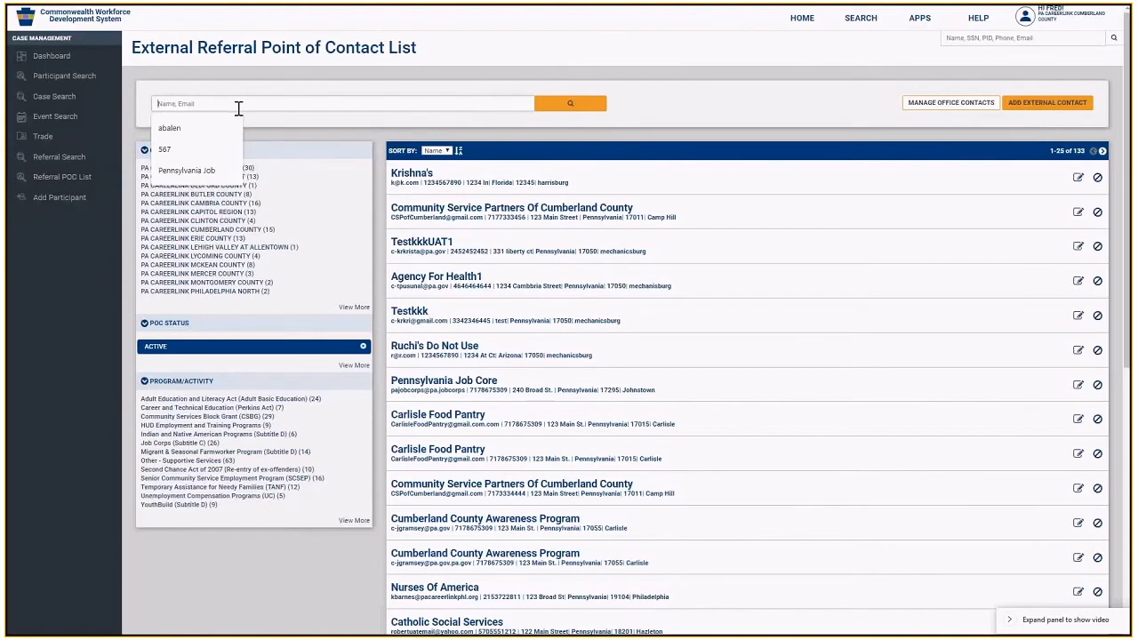
- Search the contact list by name for 'carlisle Food Pantry'
text(c)
text(arlisl)
text(e Food)
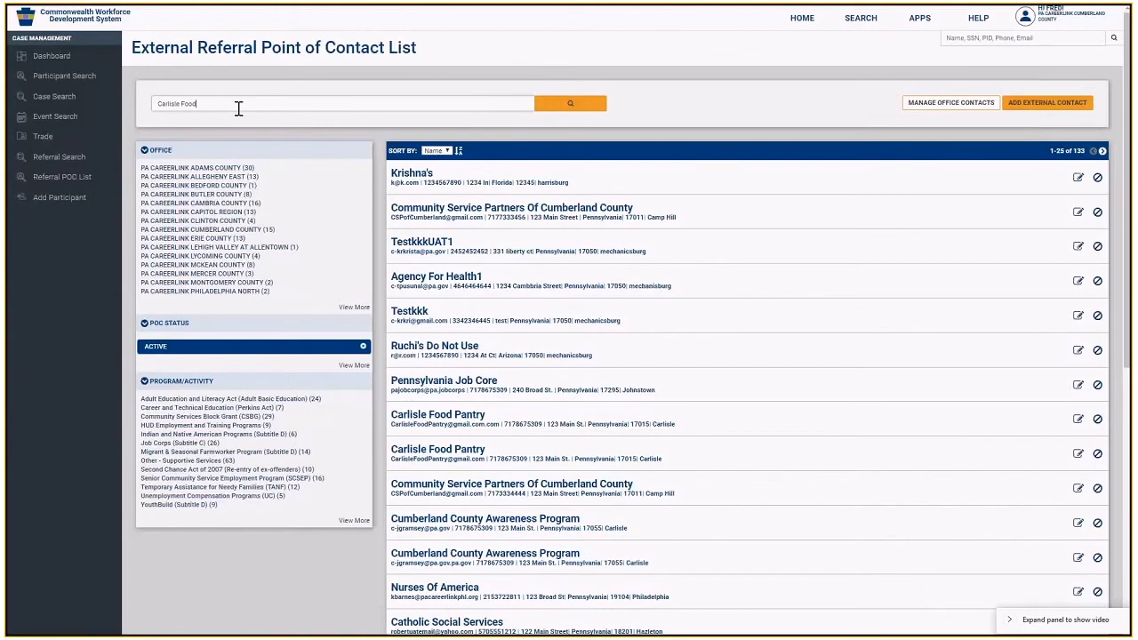
text( Pantry)
click(567, 105)
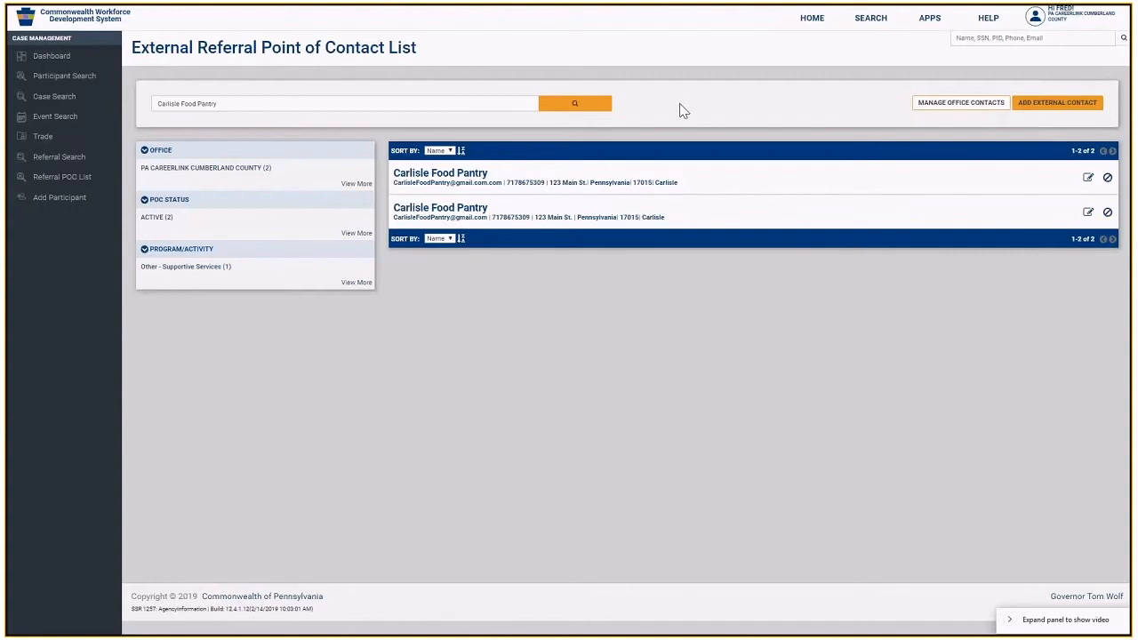
- Mark the first Carlisle Food Pantry contact inactive and filter the list to ACTIVE POC status
click(1106, 179)
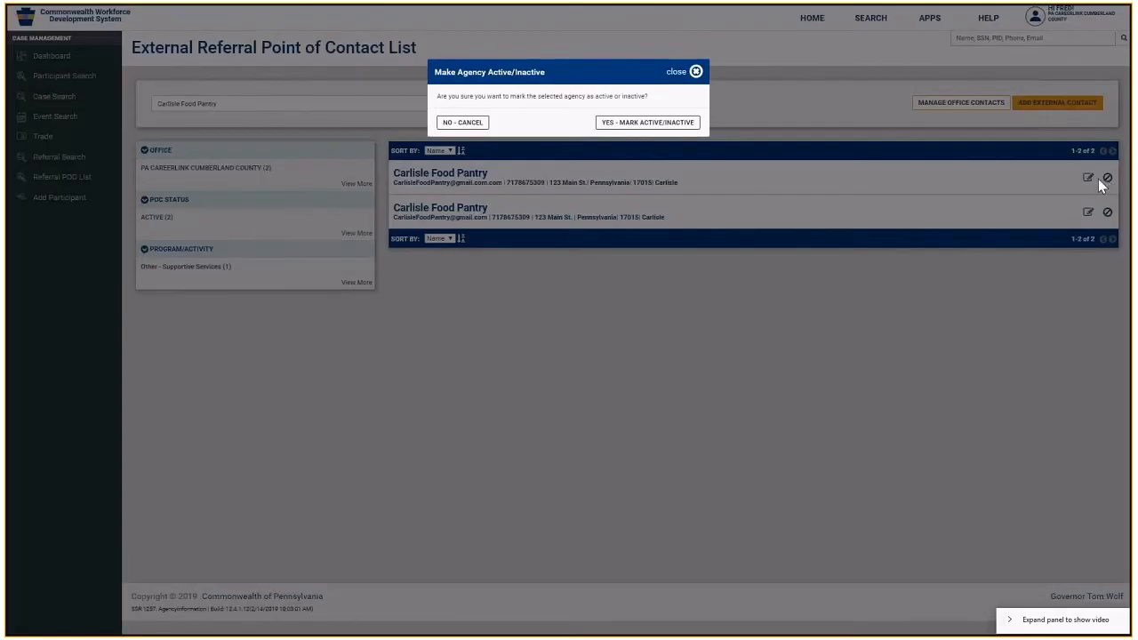
click(680, 122)
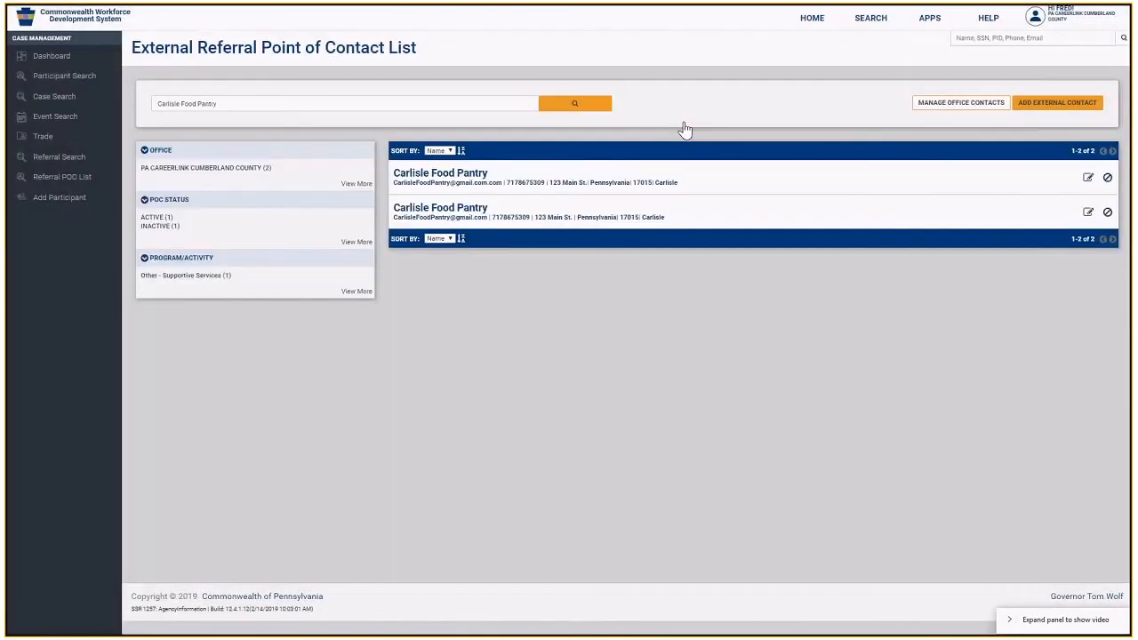
click(166, 226)
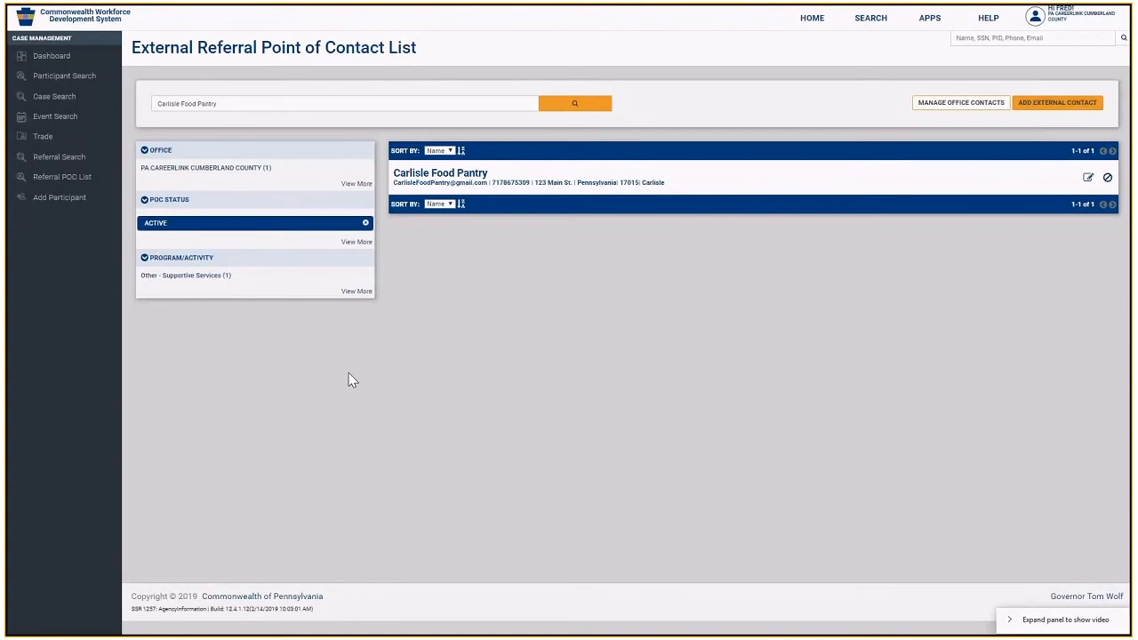
- Search Program Referral Search for referral number 573
click(74, 164)
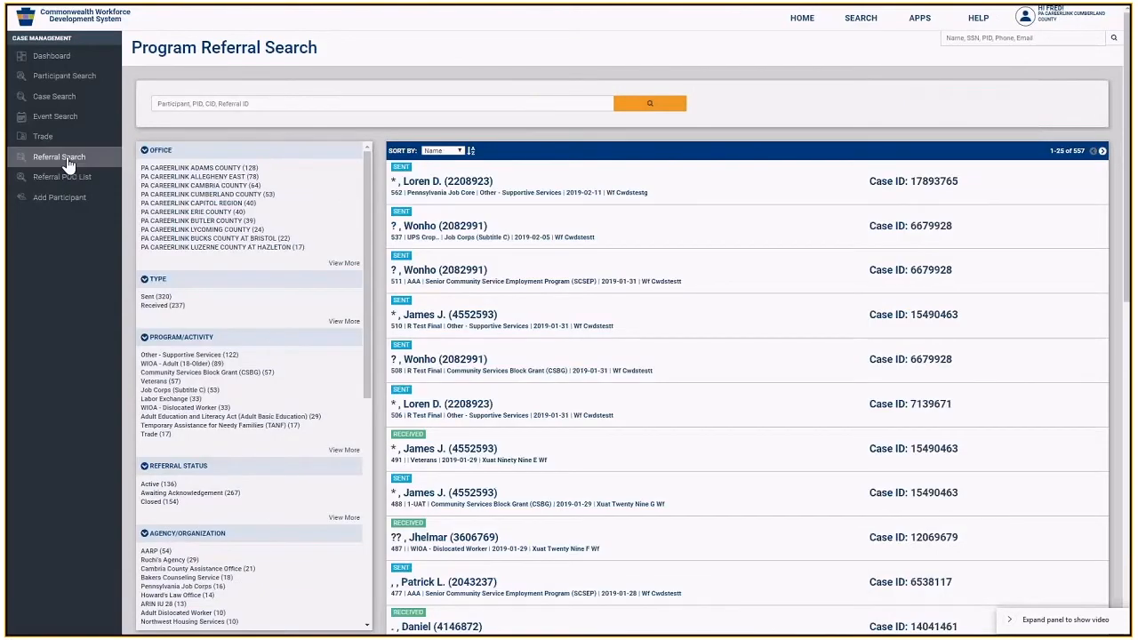
click(234, 104)
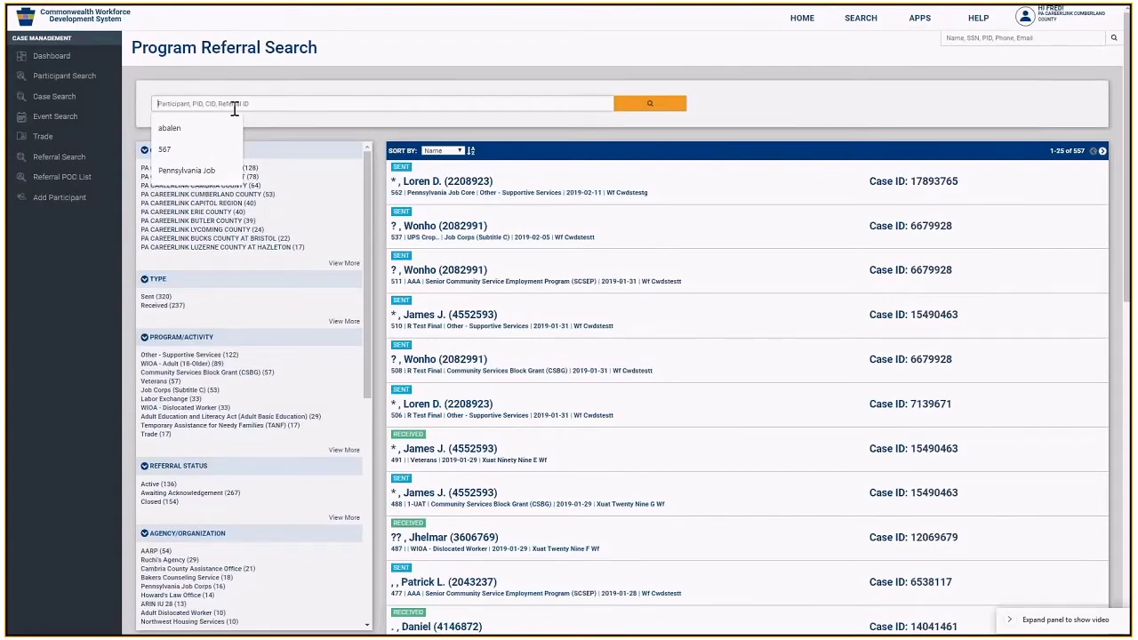
text(573)
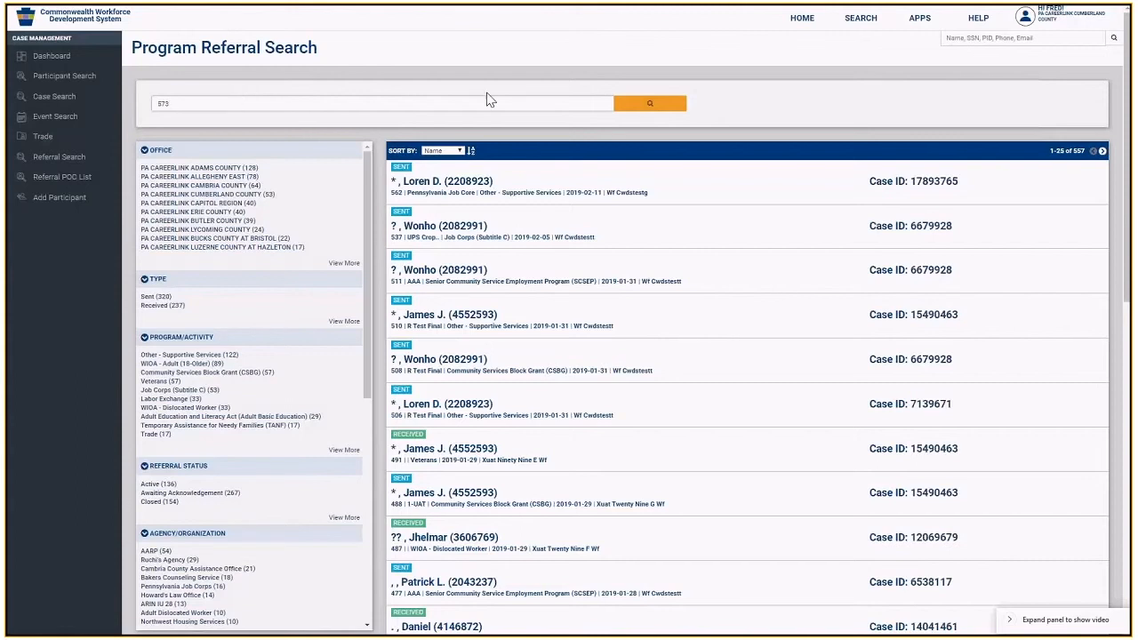
click(631, 112)
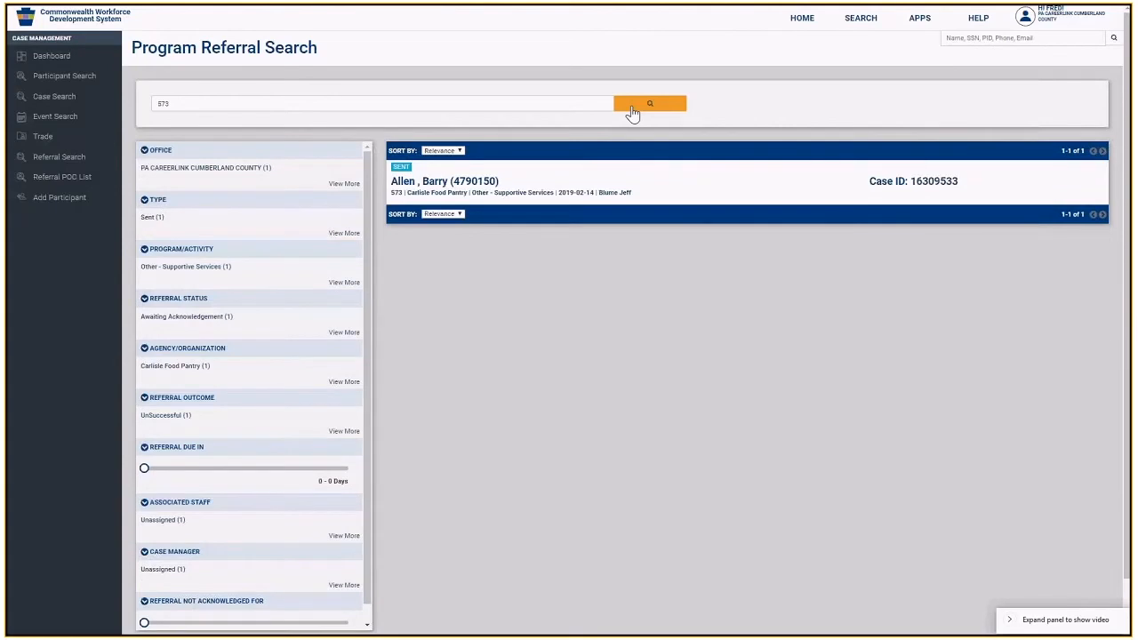
- Open referral 573 and delete it, confirming with YES - DELETE
click(602, 181)
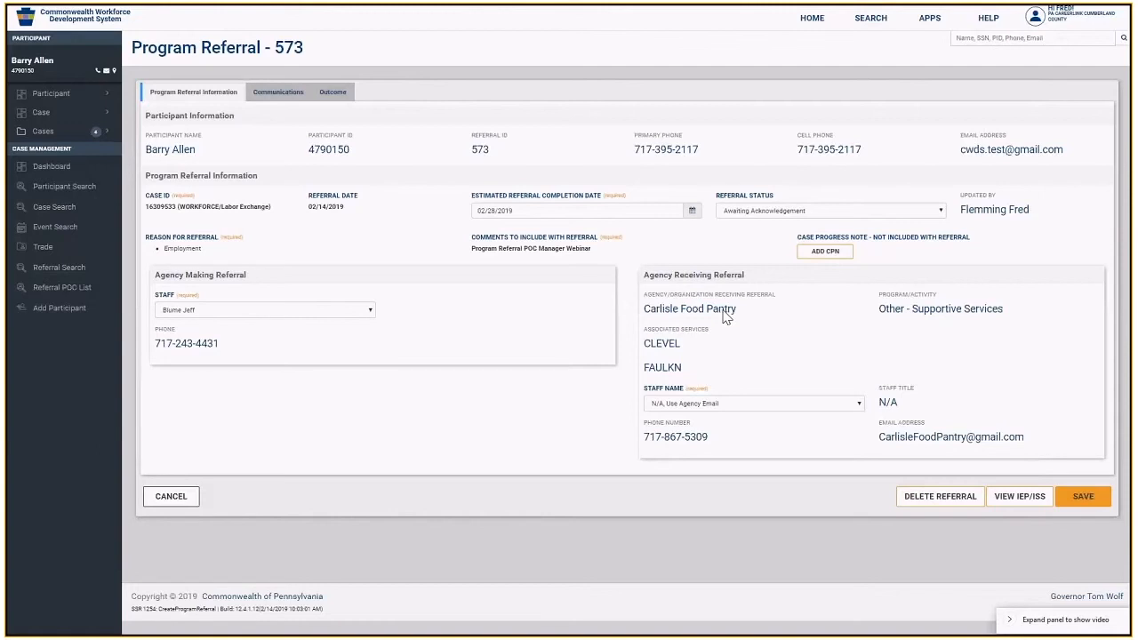
click(910, 503)
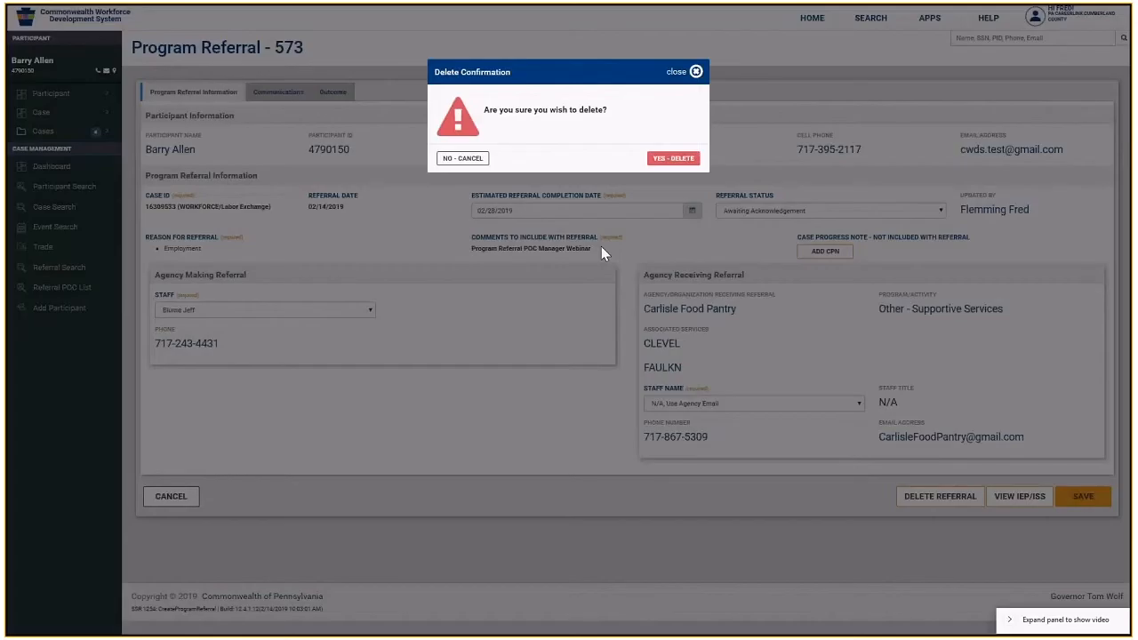
click(672, 158)
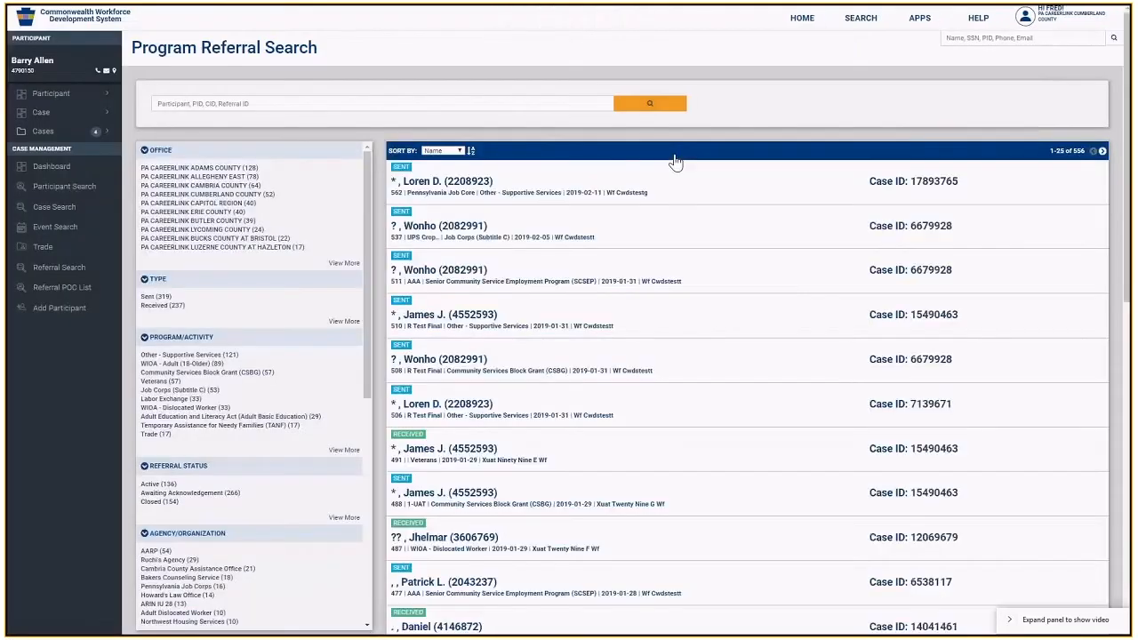